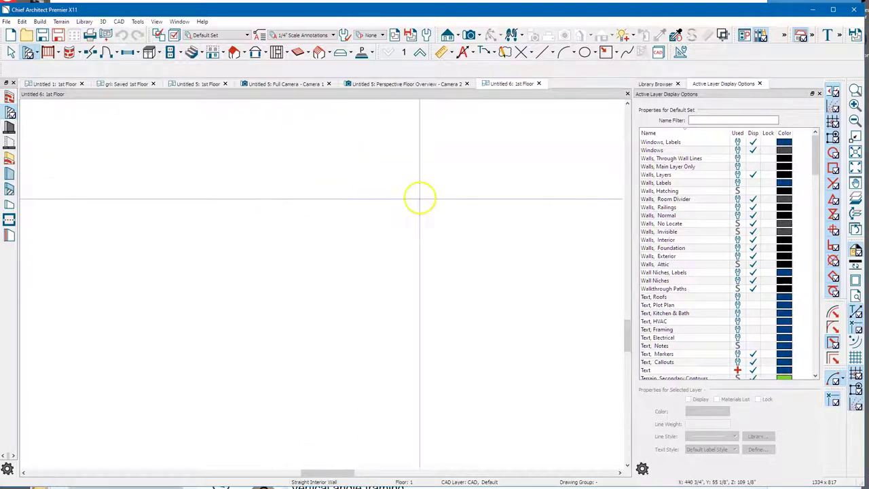
- Draw a horizontal straight interior wall in the floor plan
mouse_move(446, 210)
left_mouse_down()
mouse_move(248, 202)
mouse_move(303, 202)
mouse_move(287, 201)
left_mouse_up()
middle_click_drag(298, 138, 217, 157)
left_click(213, 145)
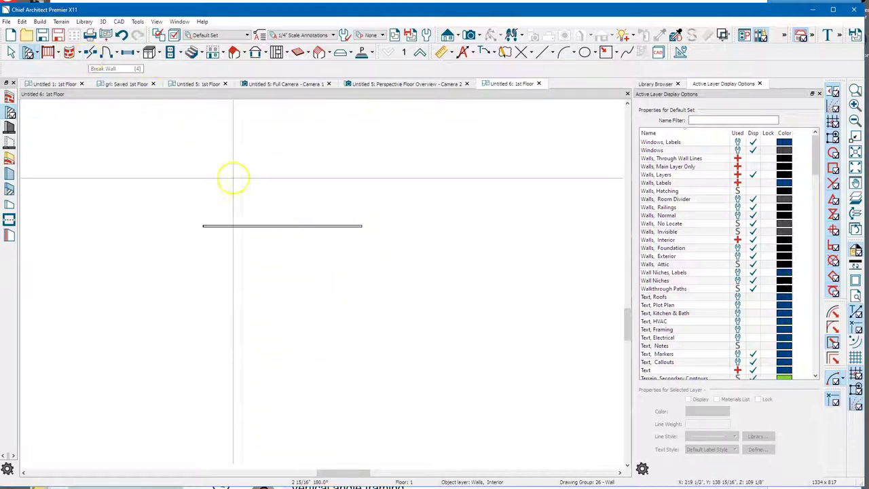
- Create a cross section/elevation view facing the long side of the wall
left_click(448, 37)
left_click_drag(283, 300, 287, 260)
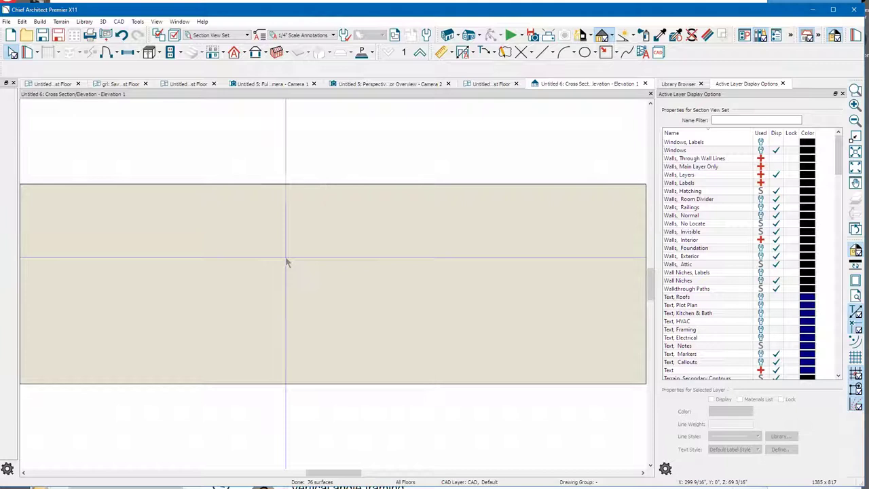
scroll(286, 262, "down", 2)
- Draw two parallel CAD lines rising at about 45° side by side on the wall elevation
left_click(484, 80)
left_click(539, 54)
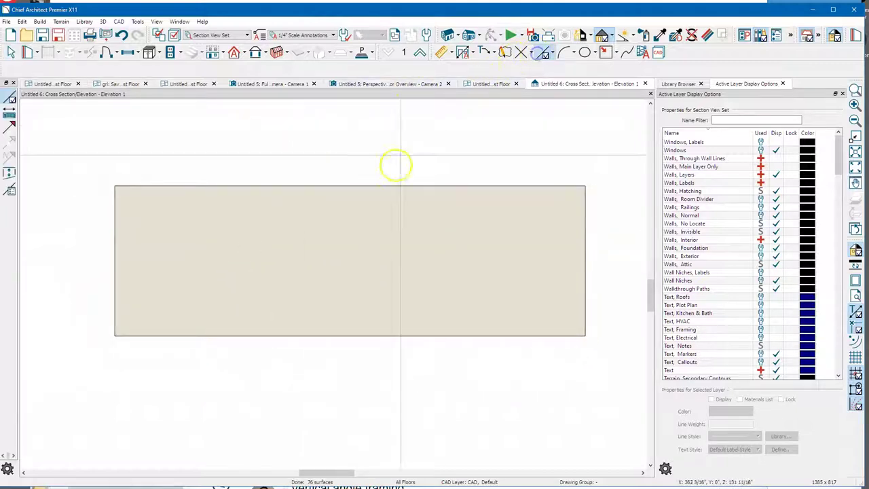
scroll(333, 234, "up", 4)
scroll(326, 248, "up", 1)
left_click(255, 259)
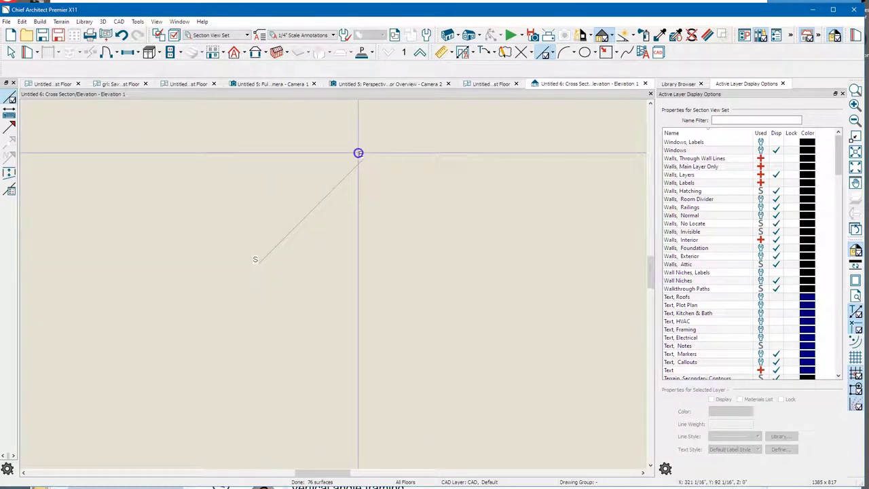
left_click(368, 141)
left_click(310, 262)
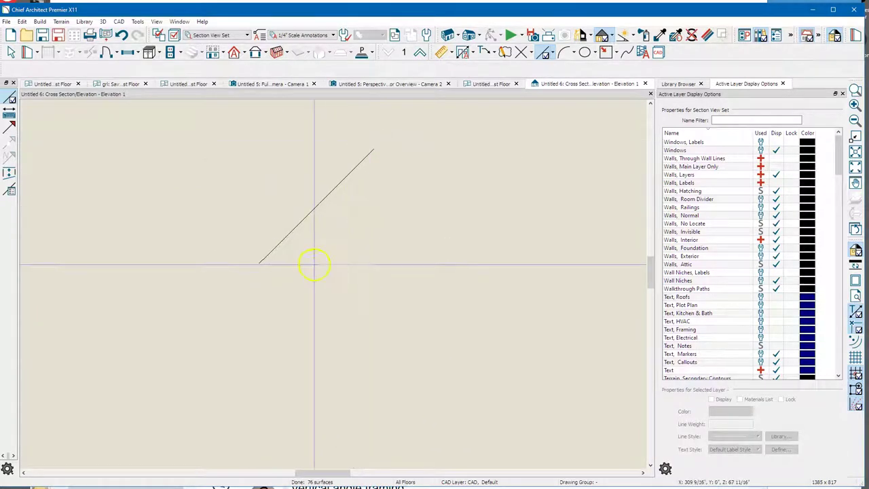
left_click(402, 171)
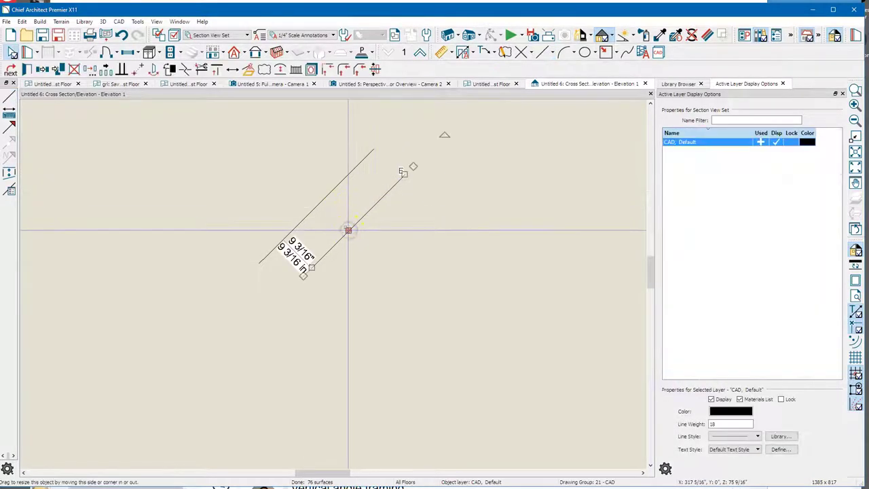
- Set the distance between the two diagonal lines to 5 1/2"
left_click(296, 252)
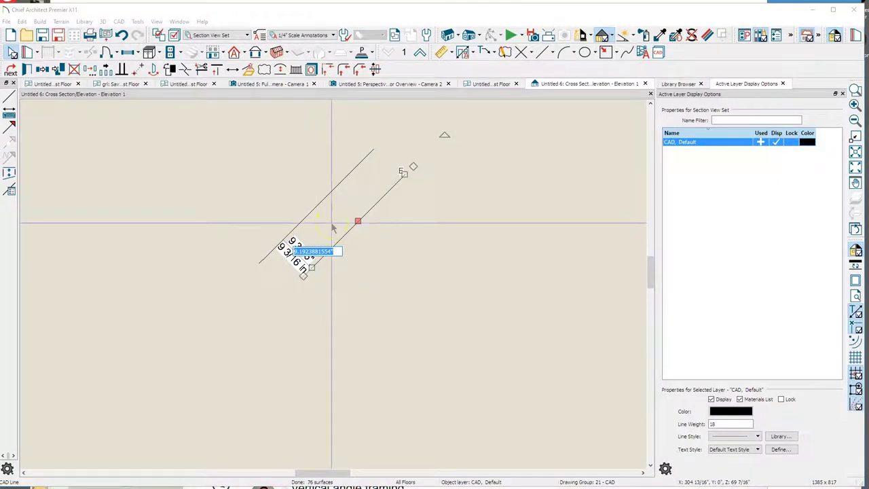
type("5.5")
key("Return")
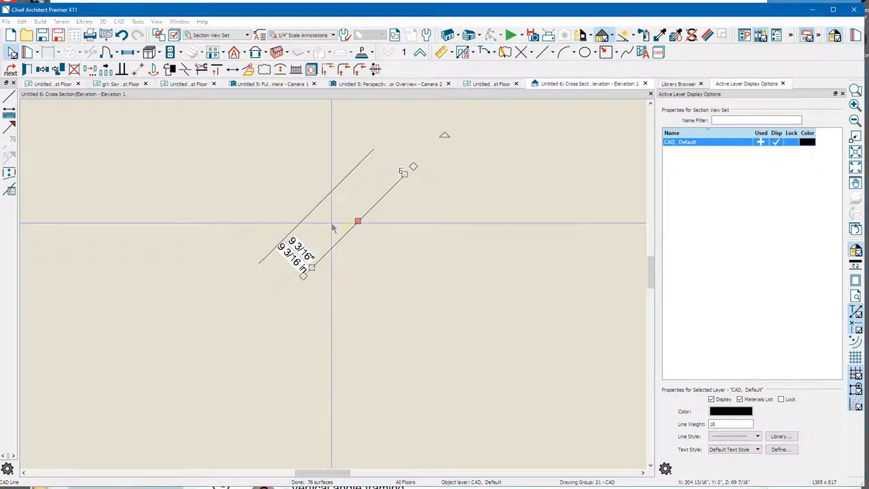
scroll(224, 177, "up", 1)
scroll(399, 159, "up", 1)
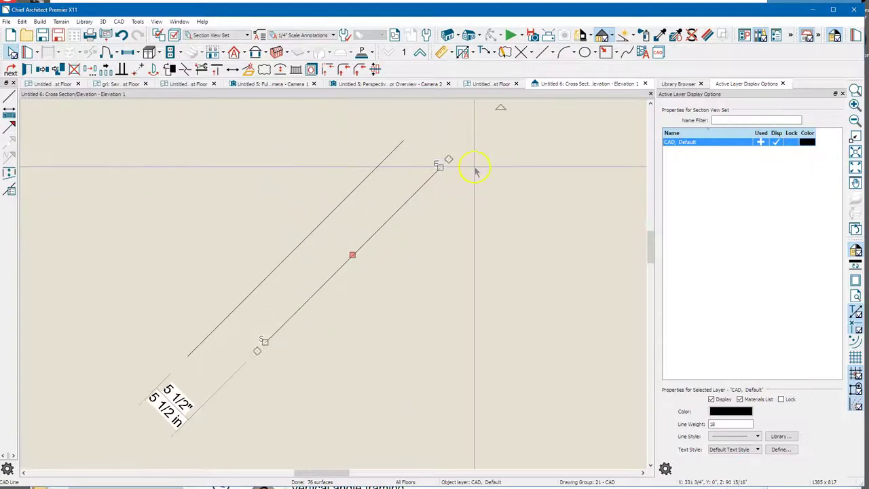
- Join the upper ends of the two diagonal lines with a horizontal line
left_click_drag(450, 158, 380, 164)
left_click(397, 146)
scroll(407, 148, "down", 2)
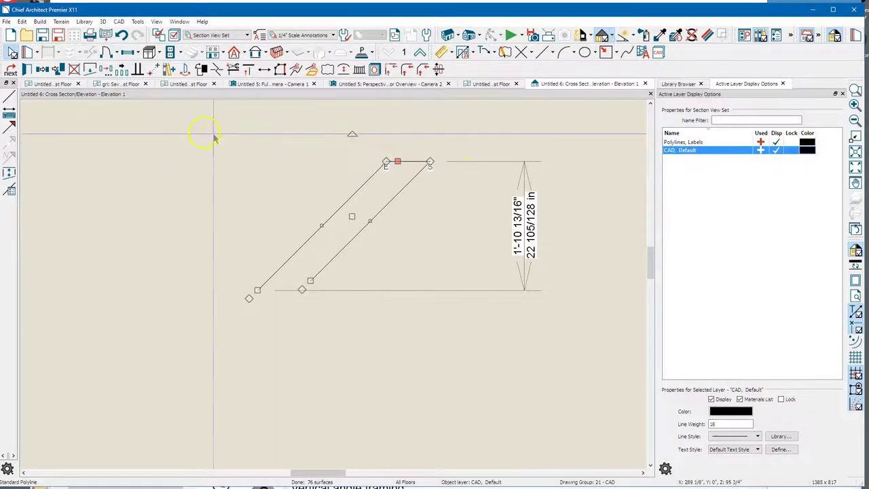
- Close the lower ends of the diagonals with a horizontal line, forming a closed brace outline about 1'-9 3/16" high
scroll(229, 294, "up", 3)
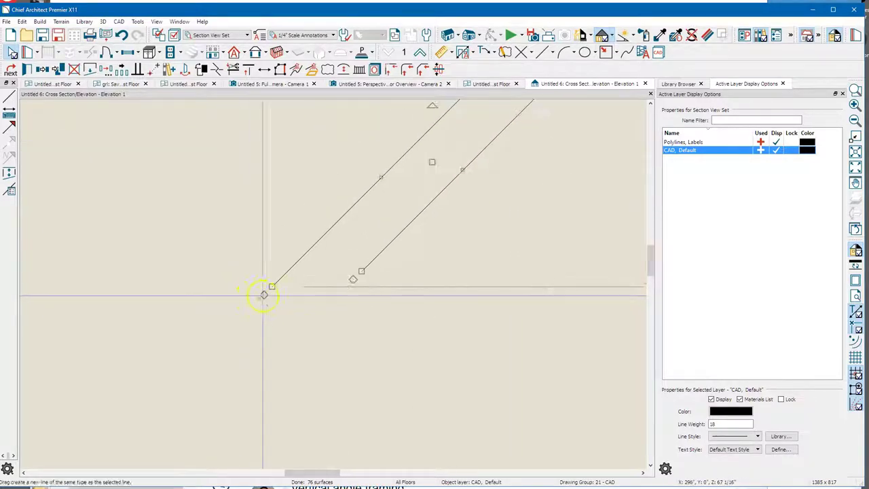
left_click_drag(383, 268, 331, 270)
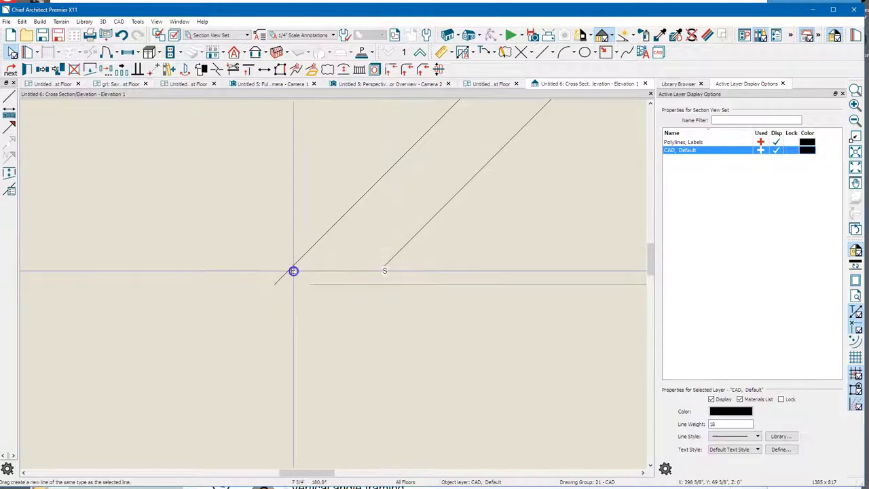
left_click_drag(294, 271, 291, 269)
scroll(224, 294, "down", 3)
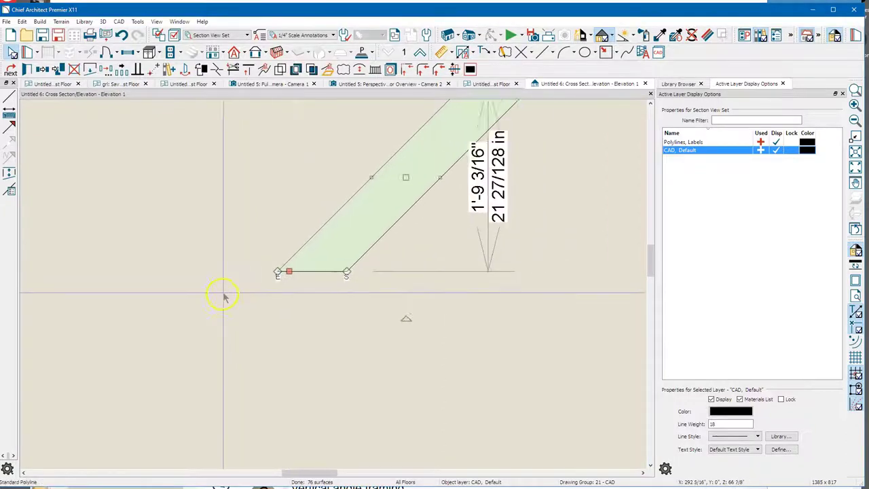
left_click(219, 307)
scroll(207, 317, "down", 2)
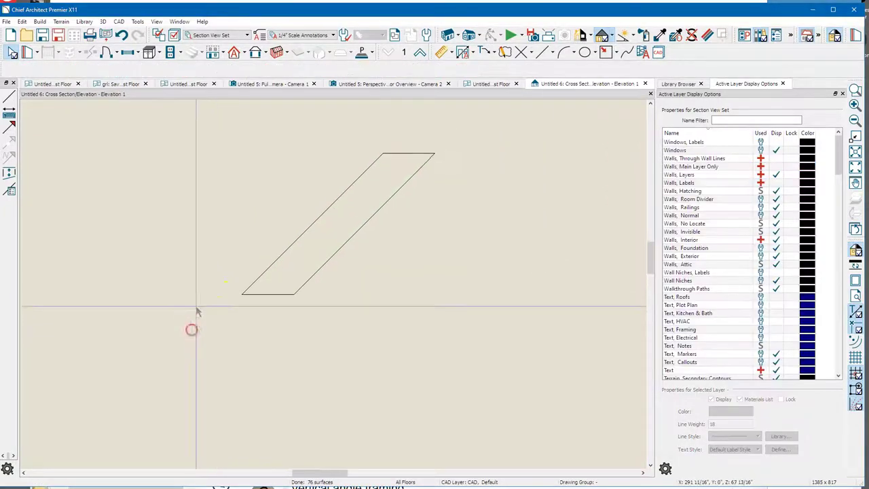
- Draw a vertical reference line up from the brace outline's lower-left corner and a horizontal one leftward from its upper-left corner
scroll(224, 338, "down", 1)
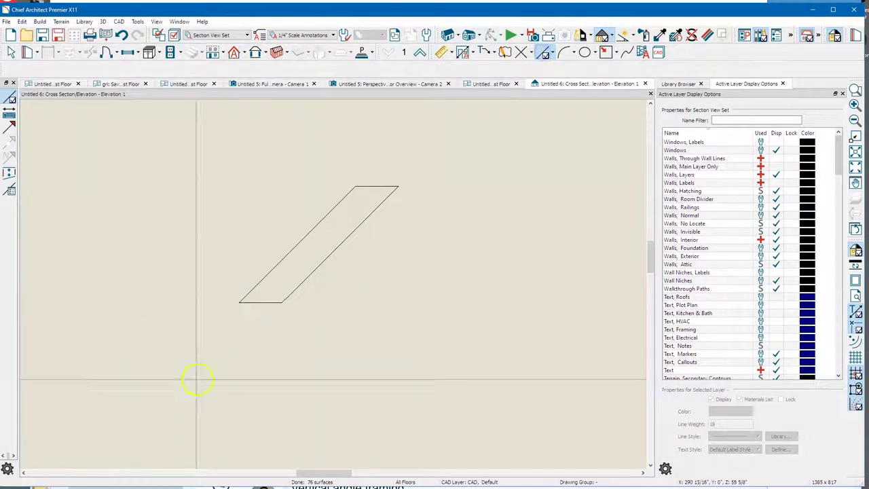
left_click_drag(233, 302, 243, 177)
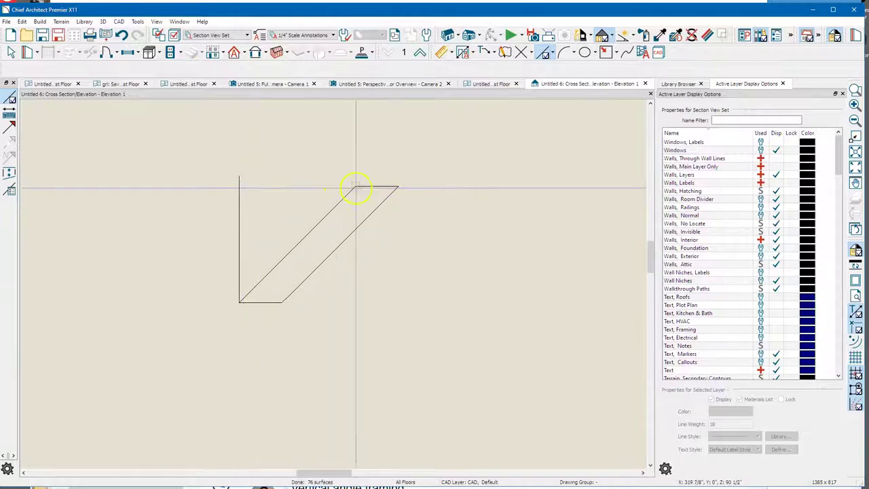
left_click_drag(352, 188, 192, 182)
- Extend the horizontal reference line right past the brace outline and the vertical reference line down below it
left_click(258, 192)
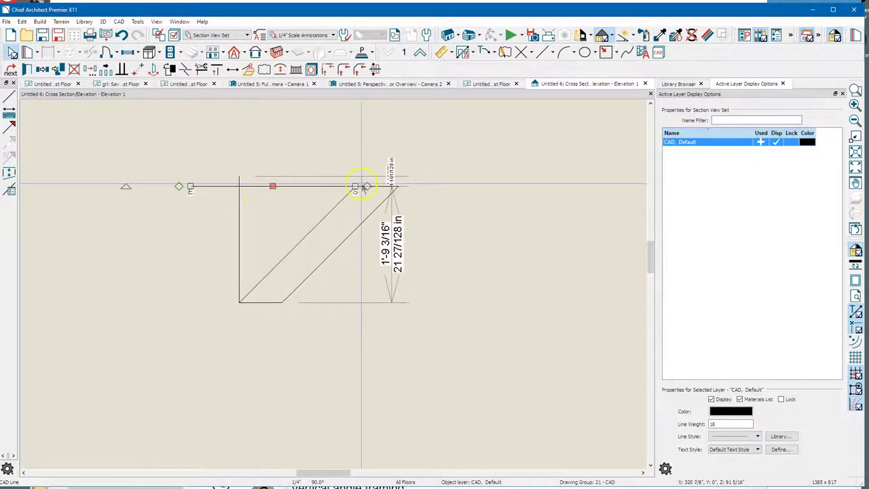
left_click_drag(354, 187, 536, 186)
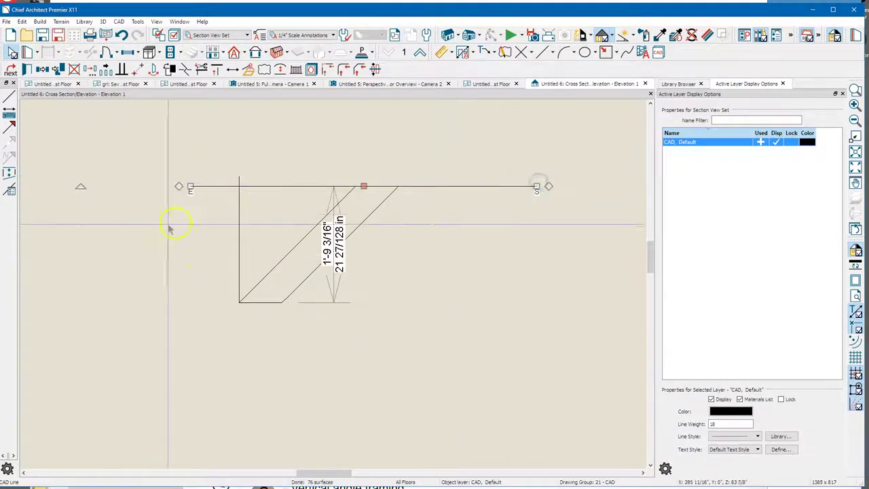
left_click(239, 217)
left_click_drag(238, 301, 239, 378)
left_click(156, 355)
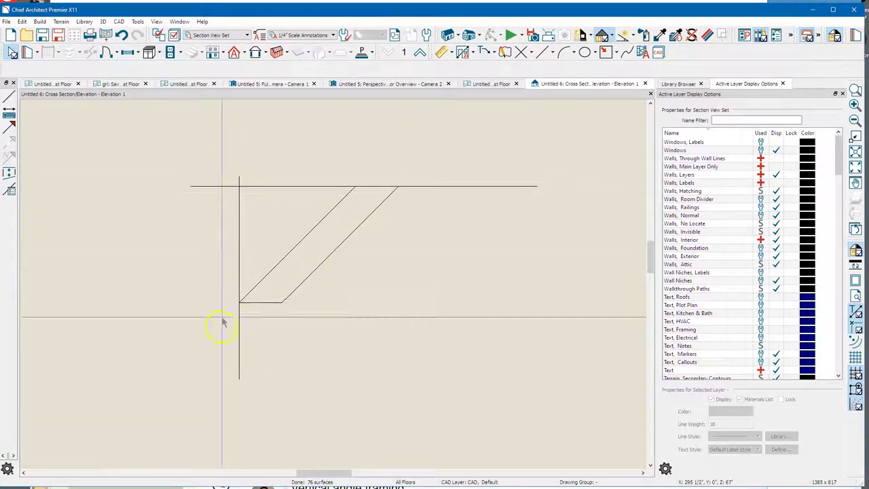
left_click_drag(185, 178, 491, 174)
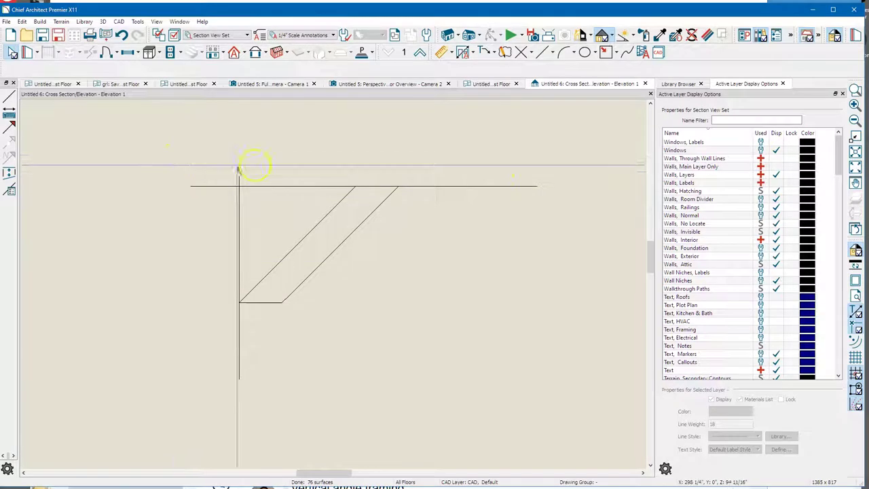
- Move the brace outline's lower-right corner diagonally down onto the vertical reference line to form a vertical end cut
left_click(282, 302)
left_click_drag(282, 303, 240, 345)
left_click(228, 376)
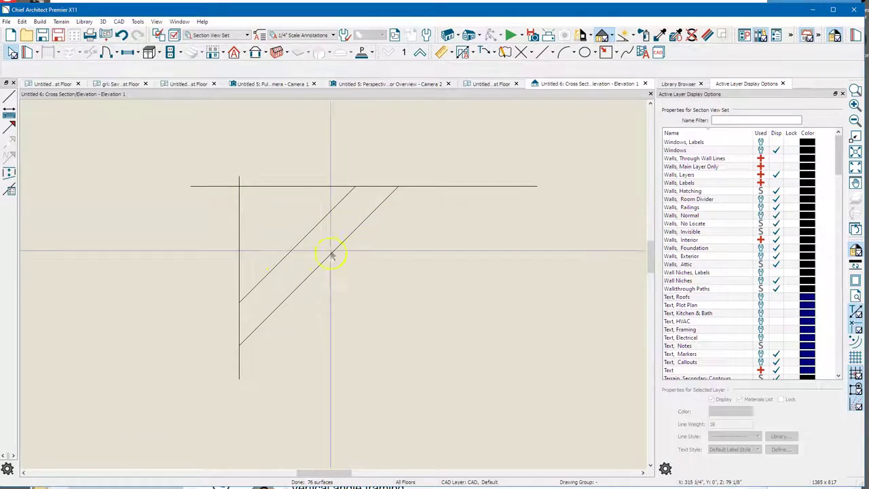
- Delete the horizontal and vertical reference lines, keeping only the brace outline
left_click(431, 187)
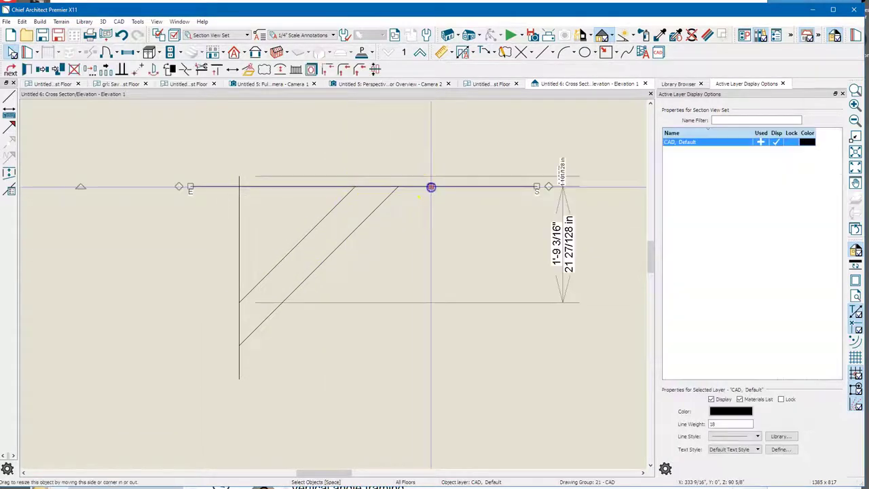
key("Delete")
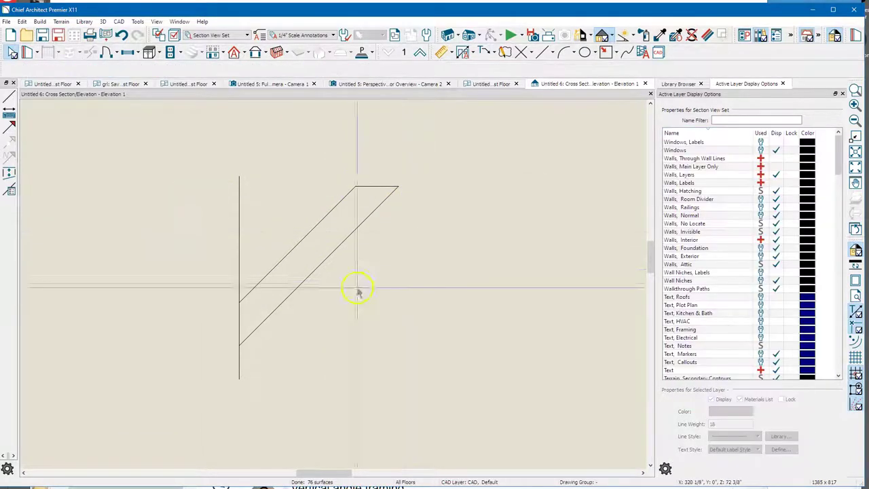
left_click(237, 224)
key("Delete")
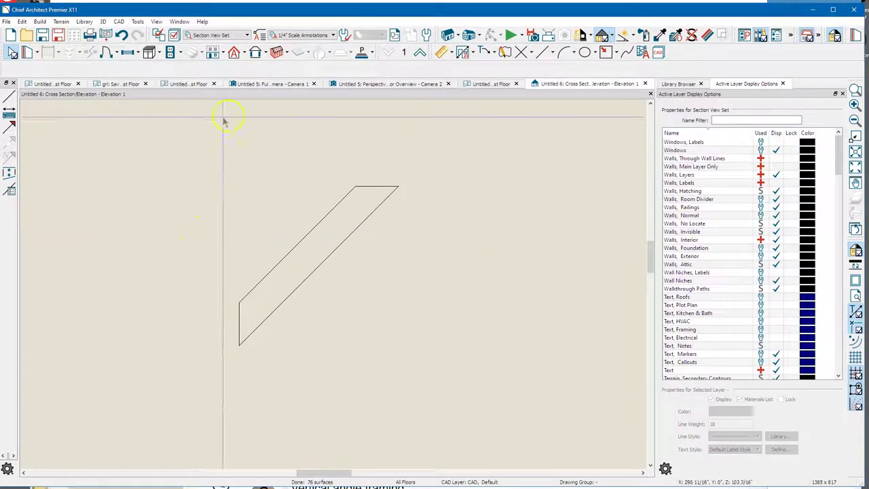
- Draw a rectangular custom backsplash about 2'-5" high from the brace outline's lowest corner to its upper-right corner
left_click(161, 55)
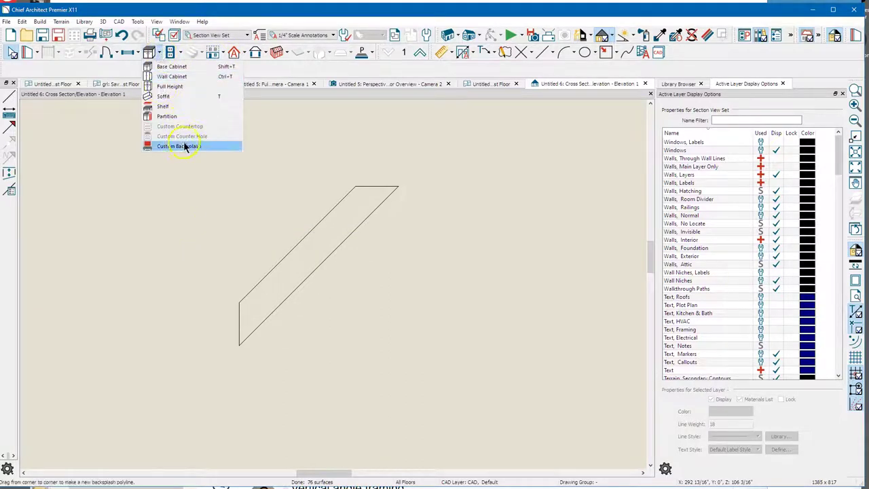
left_click(185, 147)
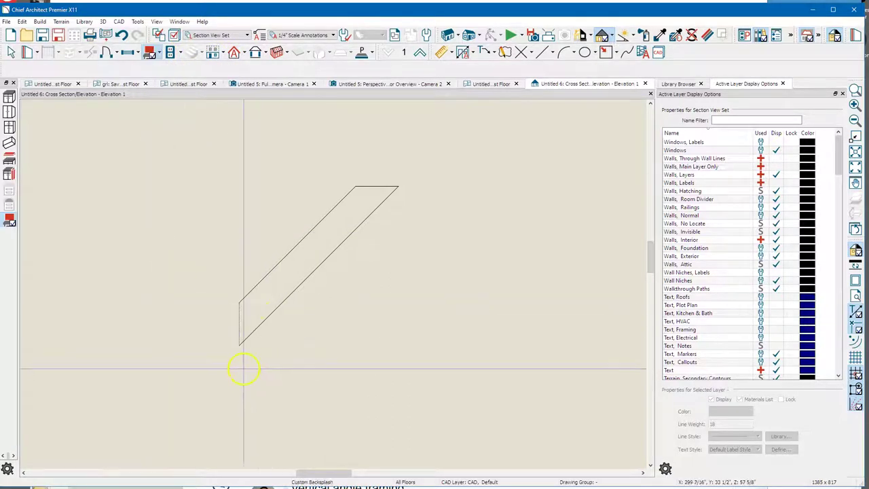
left_click_drag(239, 345, 398, 185)
left_click(267, 197)
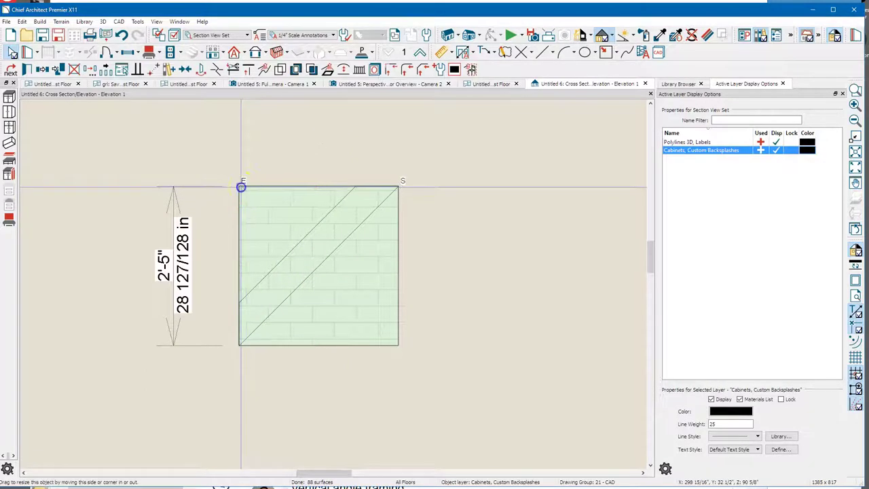
- Move the backsplash's lower-right corner onto its lower-left corner so its long edge follows the brace's lower diagonal
scroll(242, 186, "up", 2)
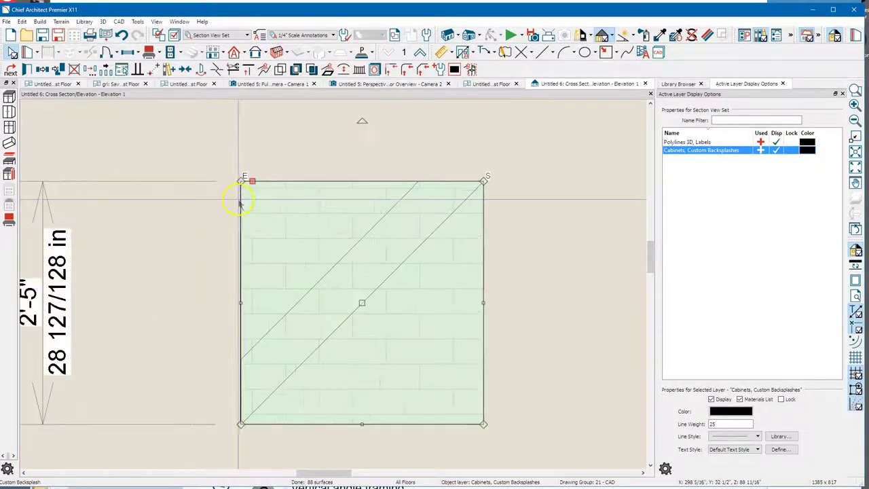
middle_click_drag(221, 176, 213, 161)
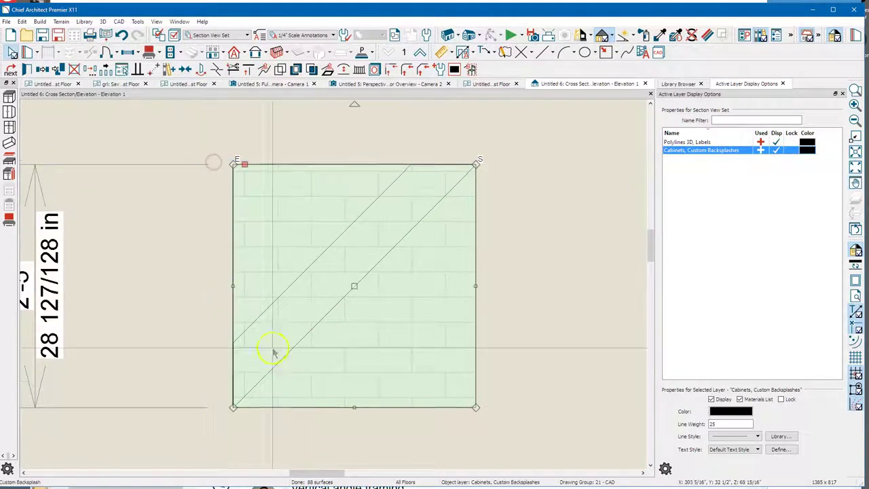
left_click_drag(475, 407, 233, 410)
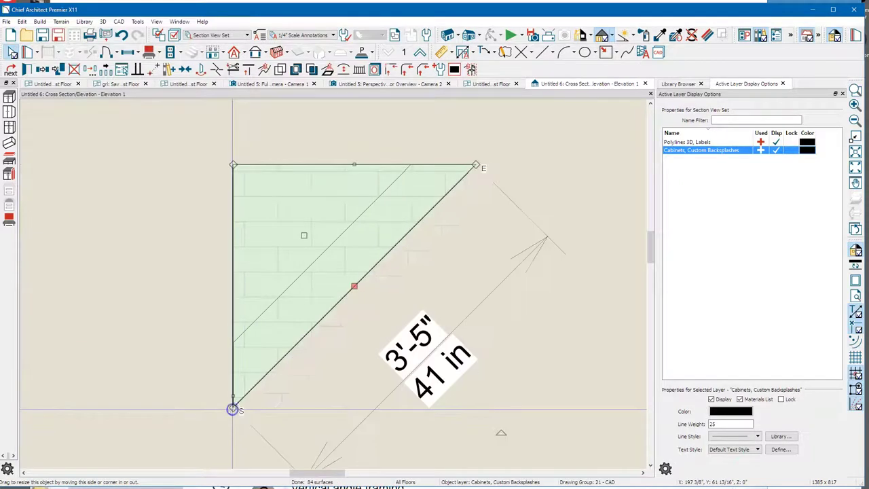
- Break the backsplash's top edge at the brace's upper-left corner and move its top-left corner down to match the brace outline
left_click(261, 134)
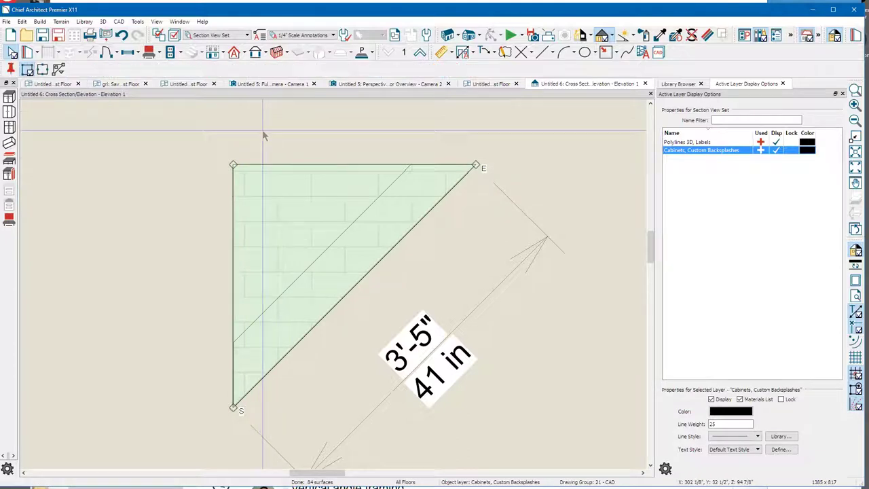
left_click(412, 167)
left_click_drag(232, 164, 232, 341)
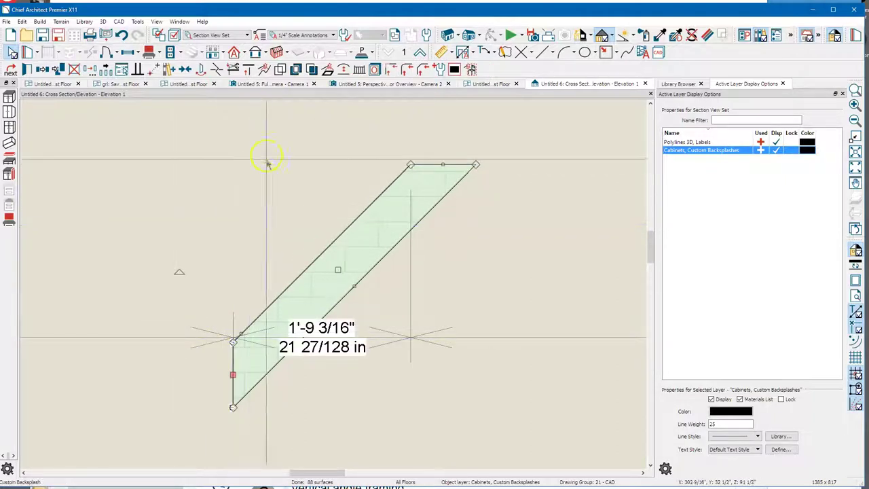
- Set the thickness of the custom backsplash's White Tile layer to 3 1/2"
left_click(28, 69)
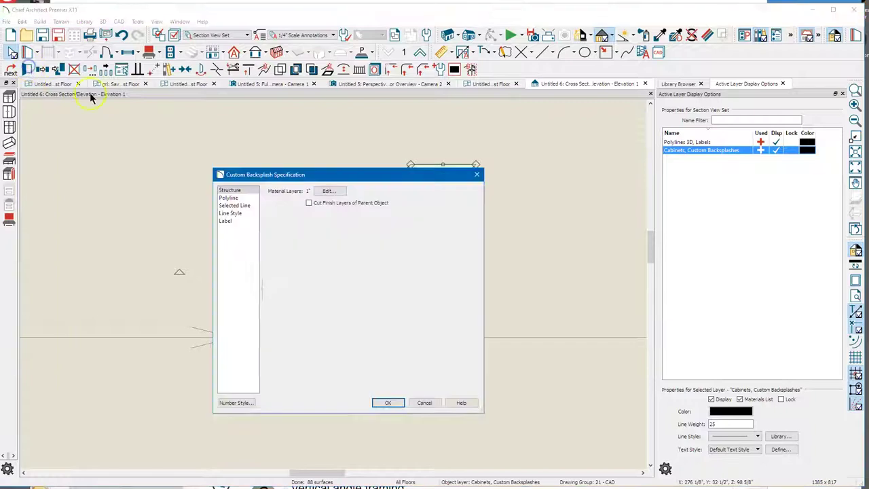
left_click(330, 192)
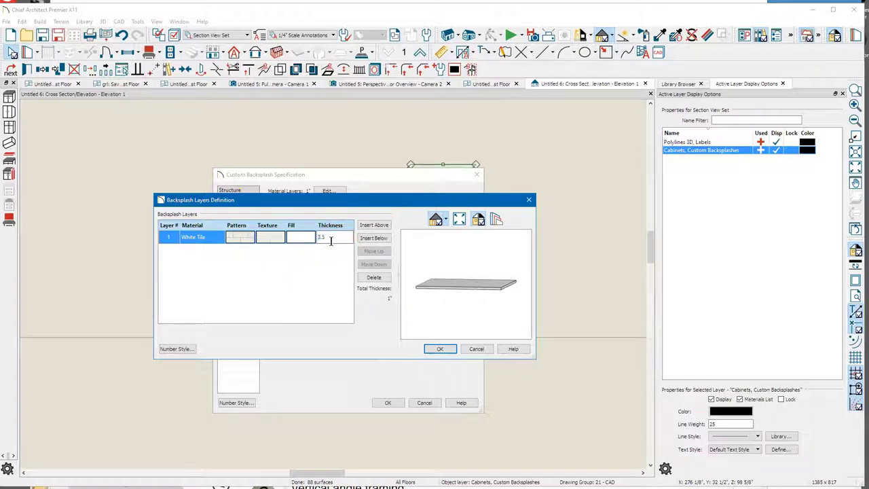
key("Return")
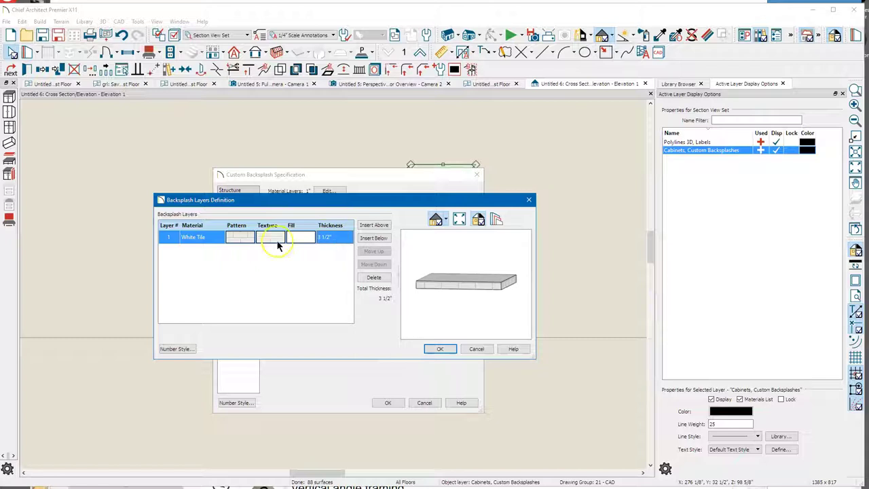
- Accept the 3 1/2" White Tile layer and apply the custom backsplash specification
left_click(440, 349)
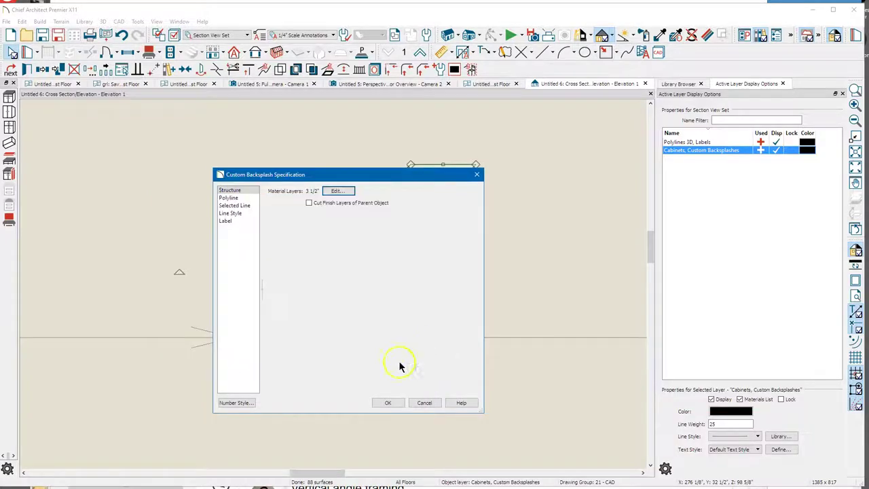
left_click(386, 403)
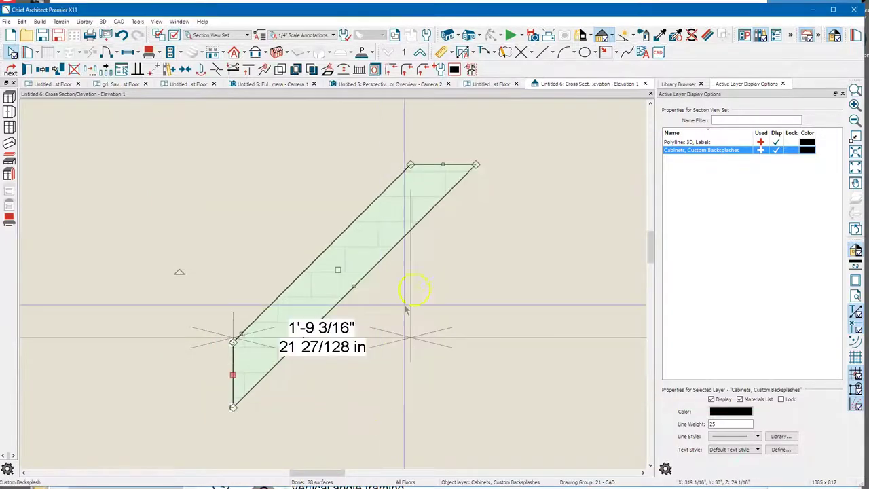
- Create a perspective full overview, render it in Vector View and turn it to show the brace on the wall
scroll(356, 163, "down", 1)
scroll(356, 163, "down", 5)
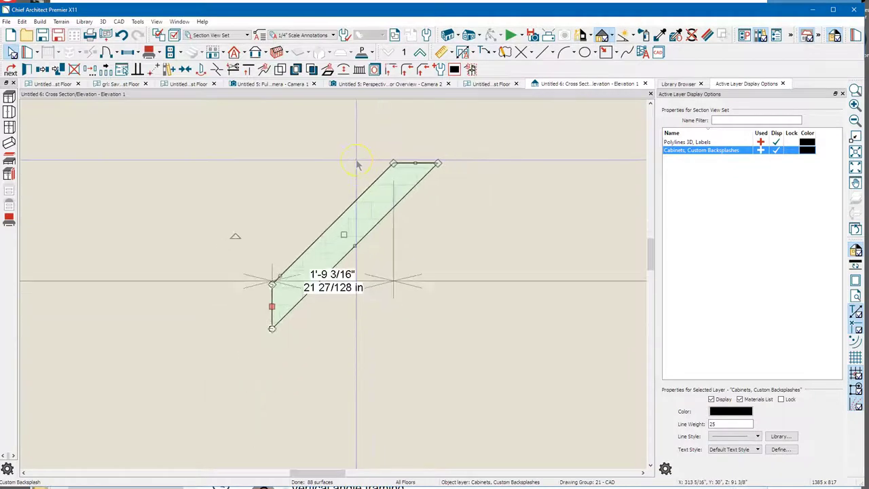
scroll(352, 167, "down", 3)
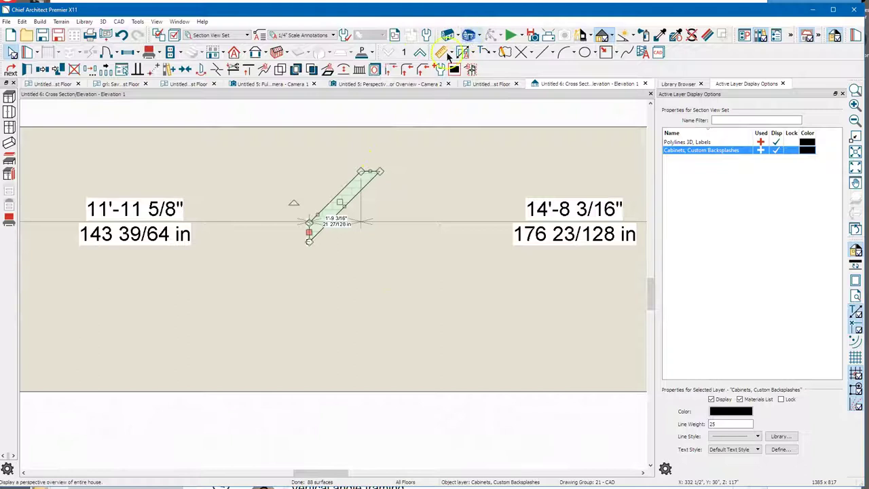
left_click(468, 35)
left_click_drag(360, 270, 373, 247)
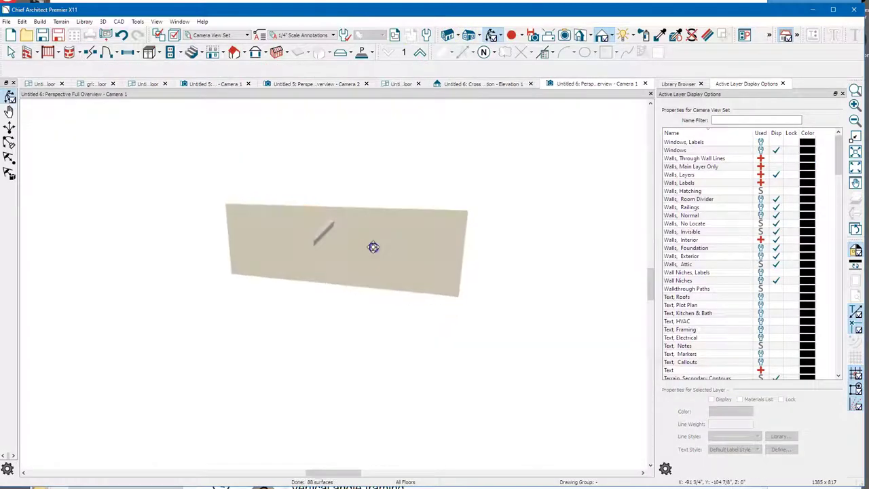
left_click(615, 36)
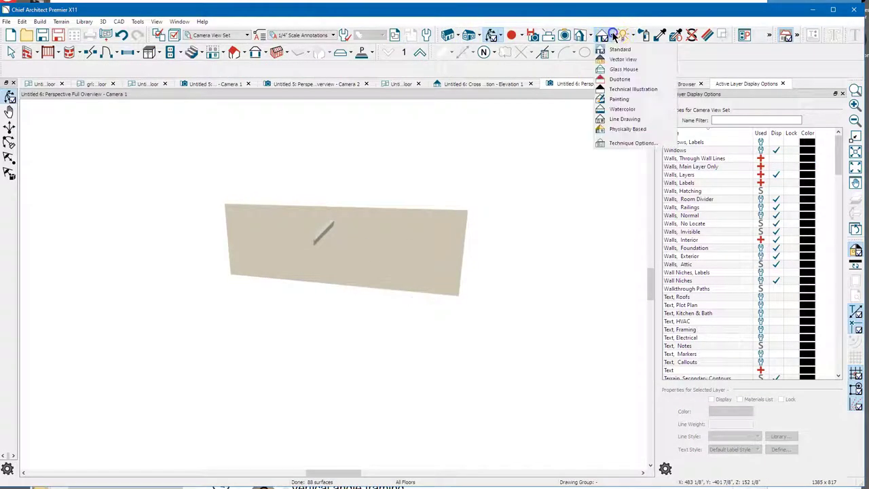
left_click(624, 61)
scroll(364, 224, "up", 6)
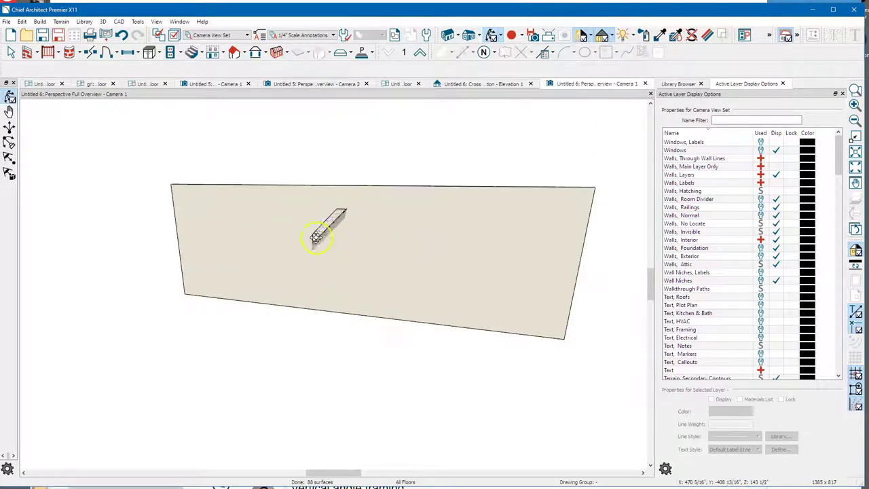
left_click_drag(436, 214, 355, 211)
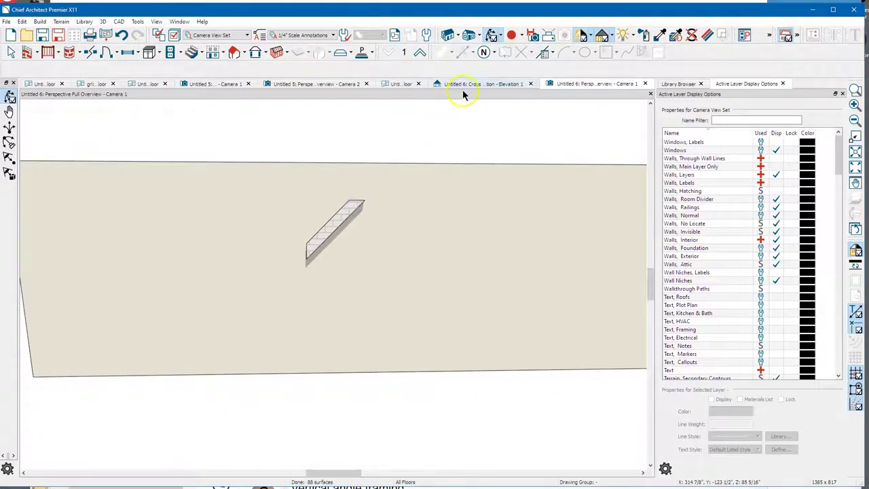
- Shorten the wall from its end nearest the brace, pulling that end past the brace so the brace stands free
left_click(421, 246)
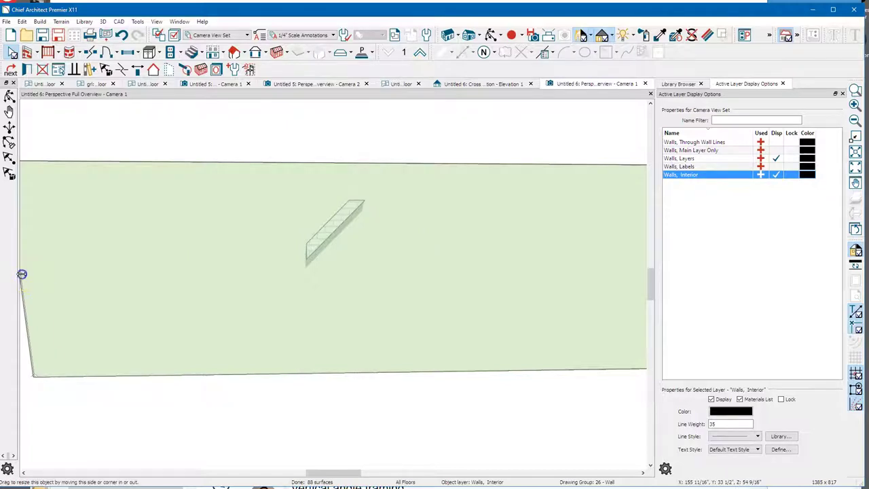
left_click_drag(22, 273, 412, 262)
left_click_drag(518, 262, 516, 266)
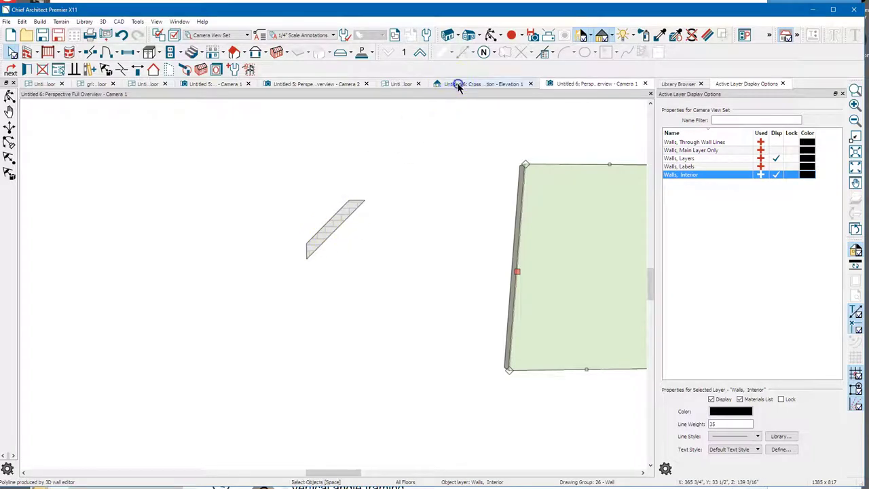
- Go to the 1st floor plan around the brace and turn off grid snapping
left_click(395, 84)
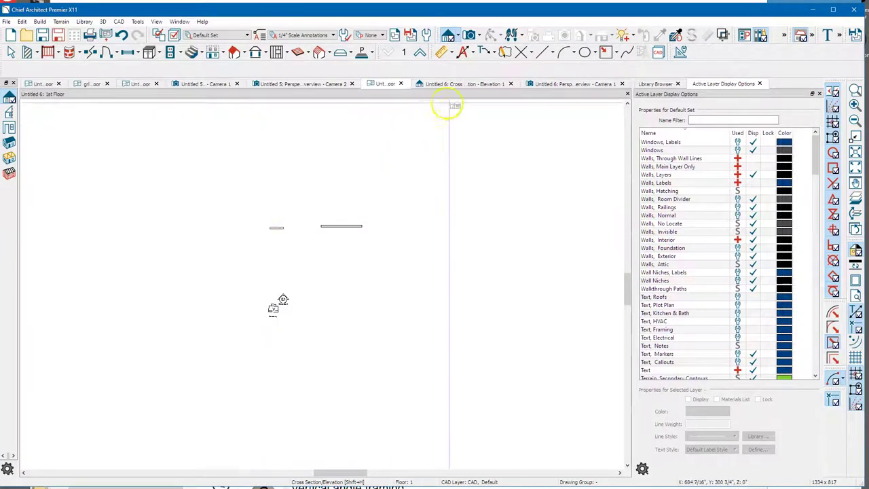
scroll(258, 234, "up", 3)
scroll(287, 222, "up", 4)
scroll(271, 216, "up", 1)
middle_click_drag(288, 176, 274, 184)
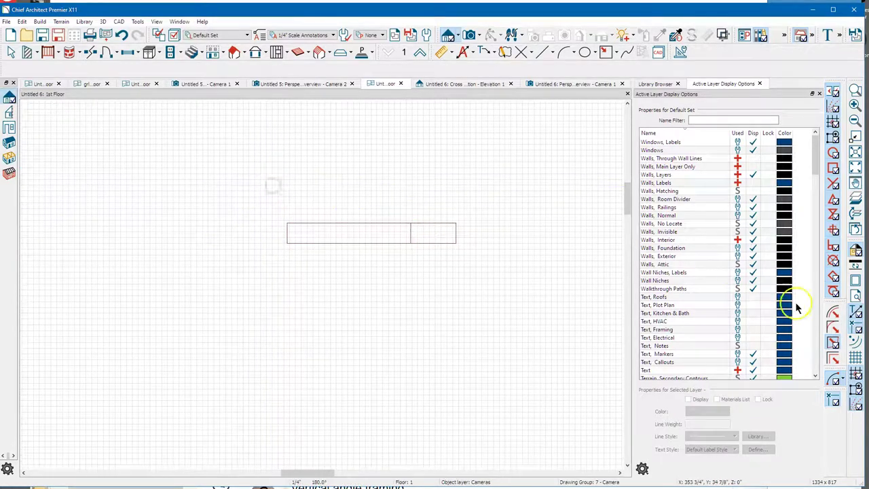
left_click(857, 374)
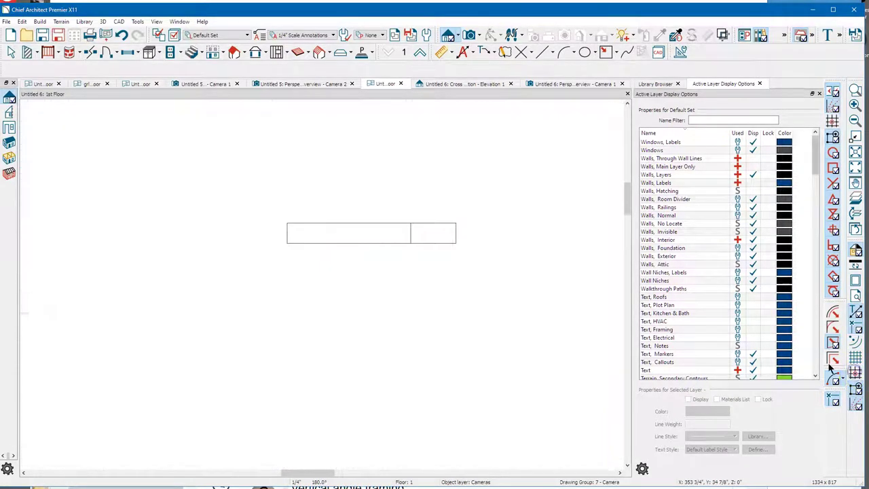
- Place a 4x4 post in the plan just beyond the brace's left end
left_click(287, 55)
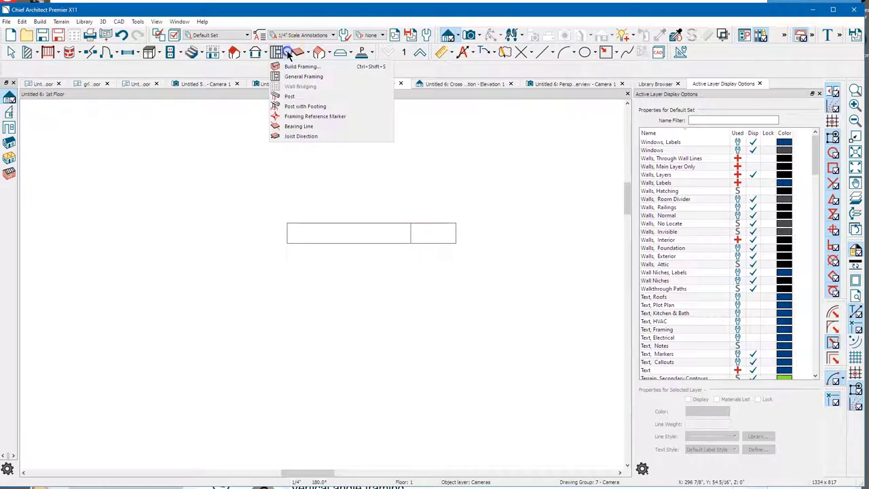
left_click(298, 95)
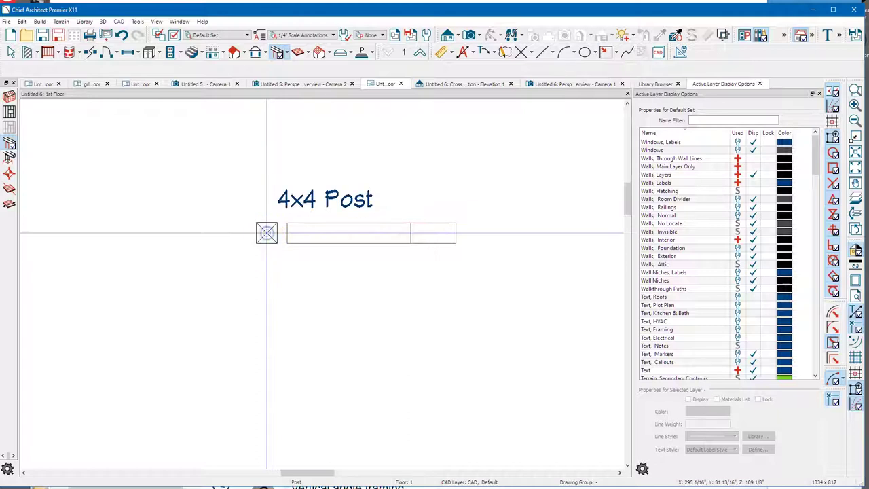
left_click(267, 233)
scroll(285, 228, "up", 5)
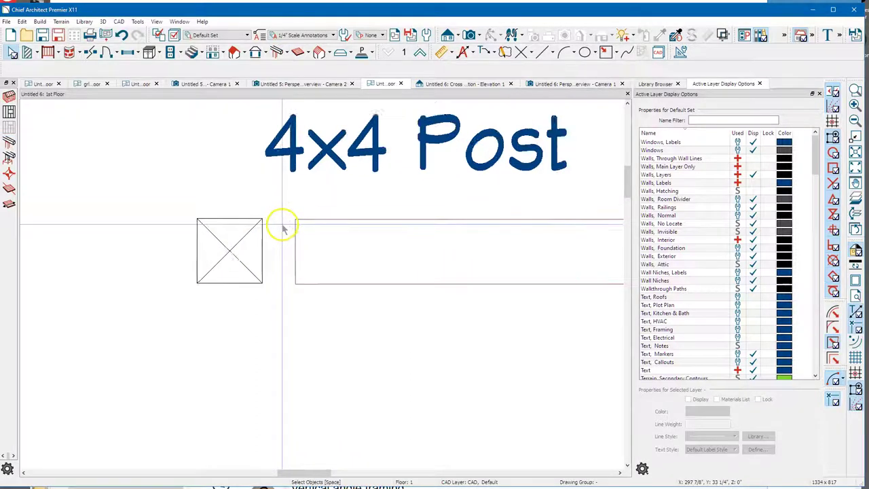
scroll(282, 228, "up", 1)
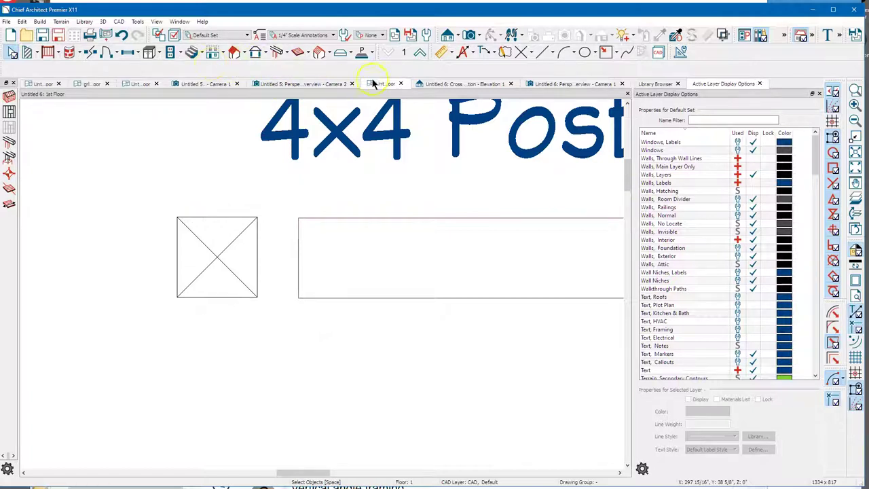
- Move the 4x4 post so its upper-right corner meets the brace's lower-left corner in plan
left_click(211, 219)
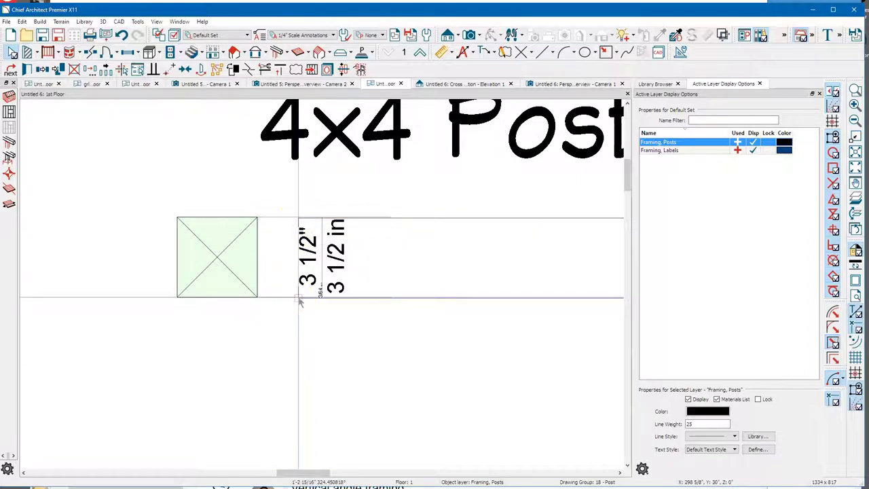
left_click(291, 326)
scroll(306, 333, "up", 1)
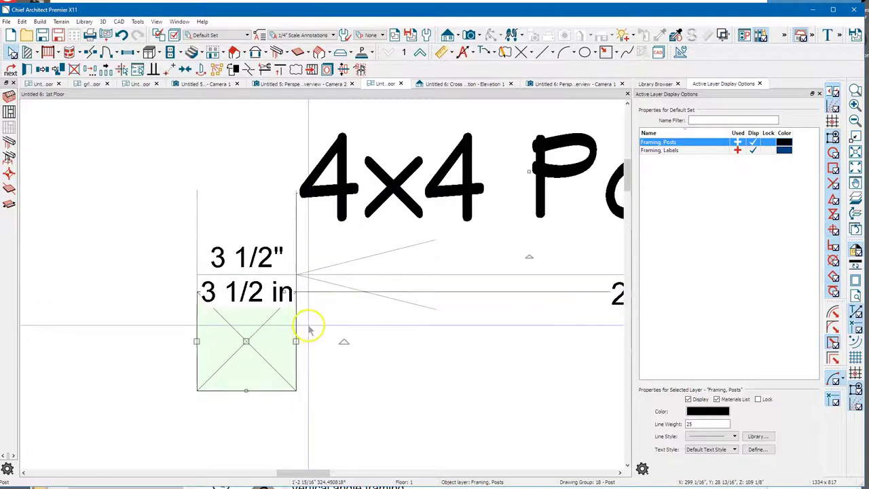
scroll(196, 229, "down", 3)
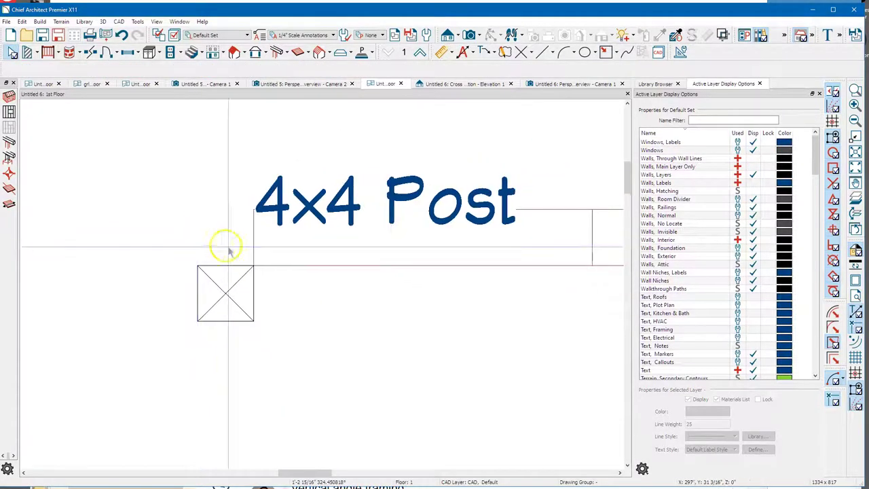
- Shift the post 3 1/2" in the Y direction with Transform/Replicate Object so it lines up with the brace's end
scroll(230, 255, "up", 1)
scroll(236, 262, "up", 2)
left_click(221, 296)
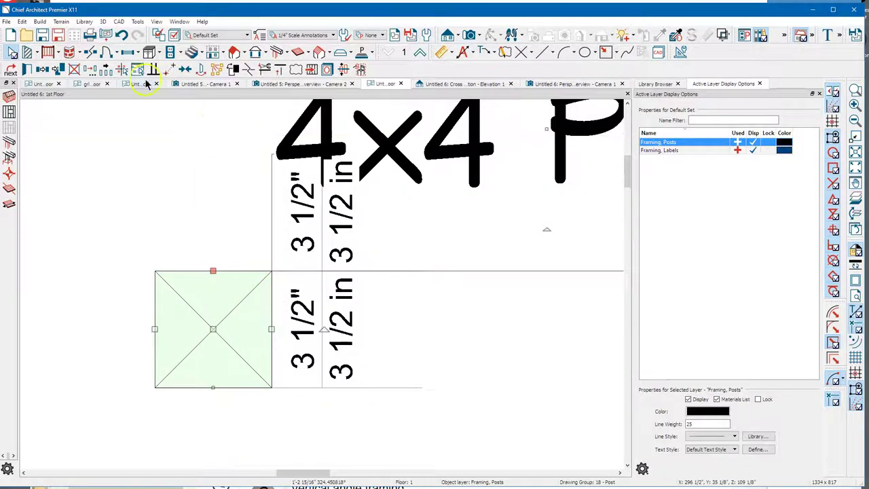
left_click(90, 70)
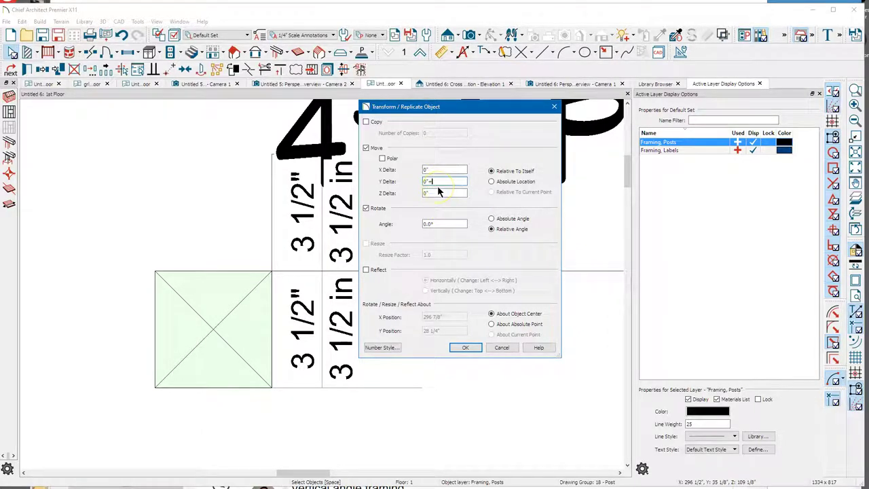
key("Return")
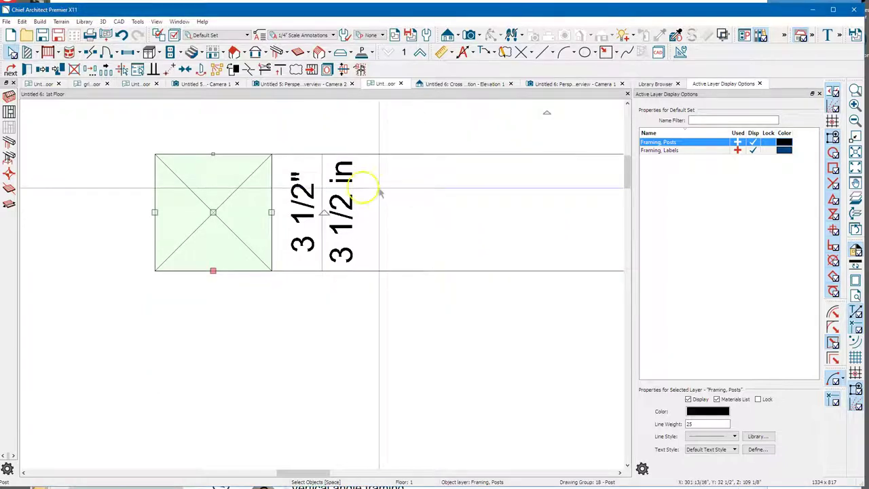
left_click(260, 301)
scroll(237, 301, "down", 3)
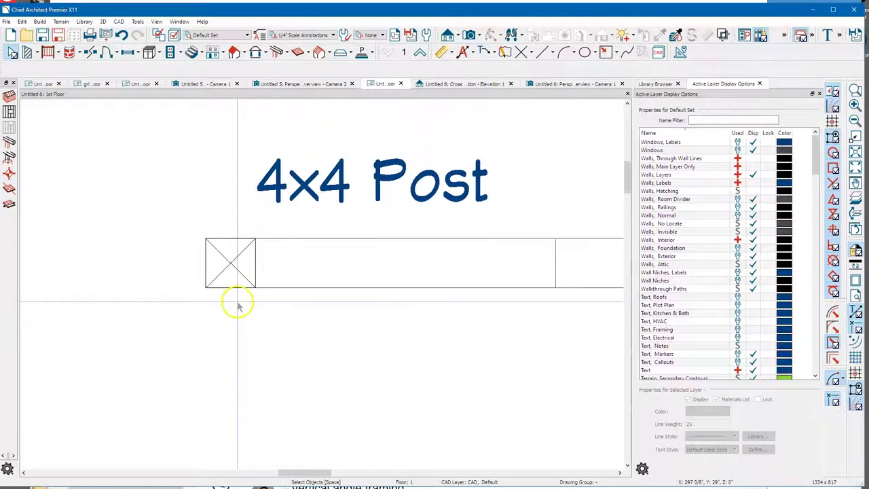
scroll(237, 305, "down", 2)
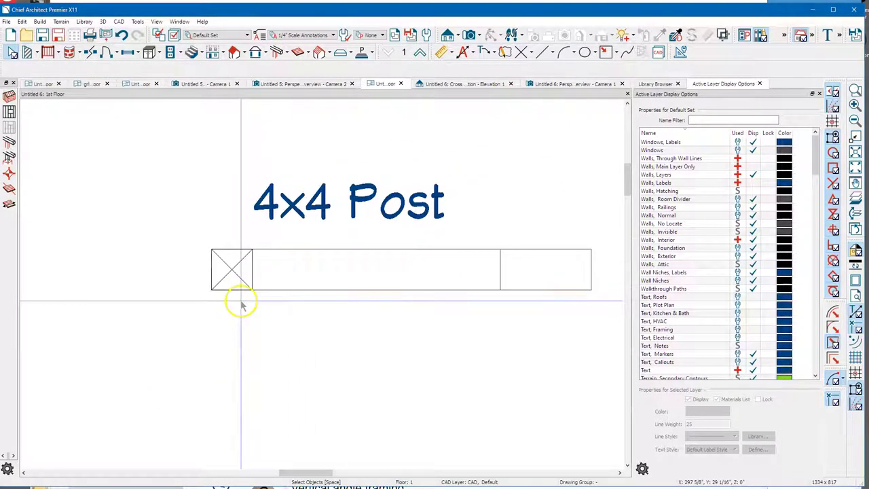
- Copy the custom backsplash brace and reflect the copy about the 4x4 post onto its opposite side
left_click(335, 291)
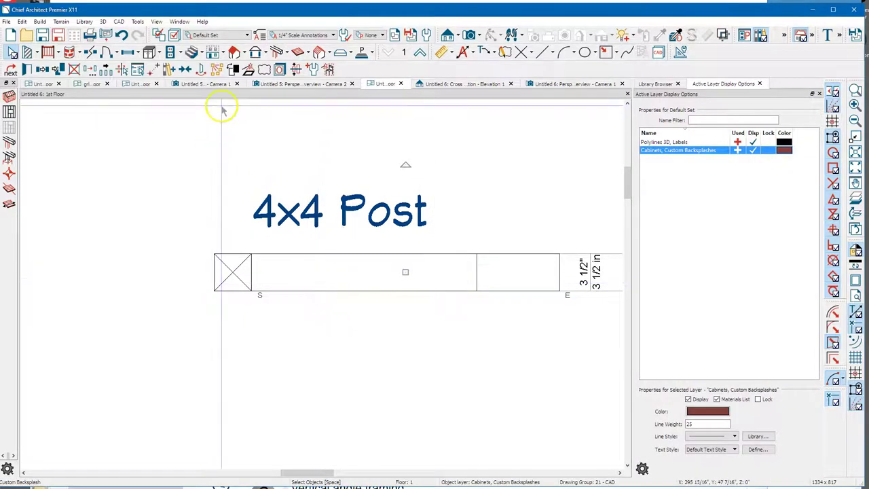
left_click(43, 70)
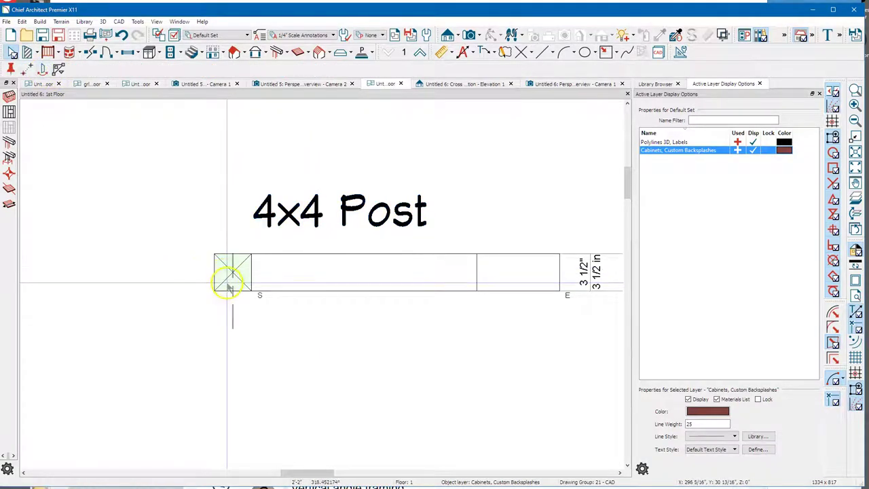
left_click(226, 283)
scroll(384, 320, "down", 2)
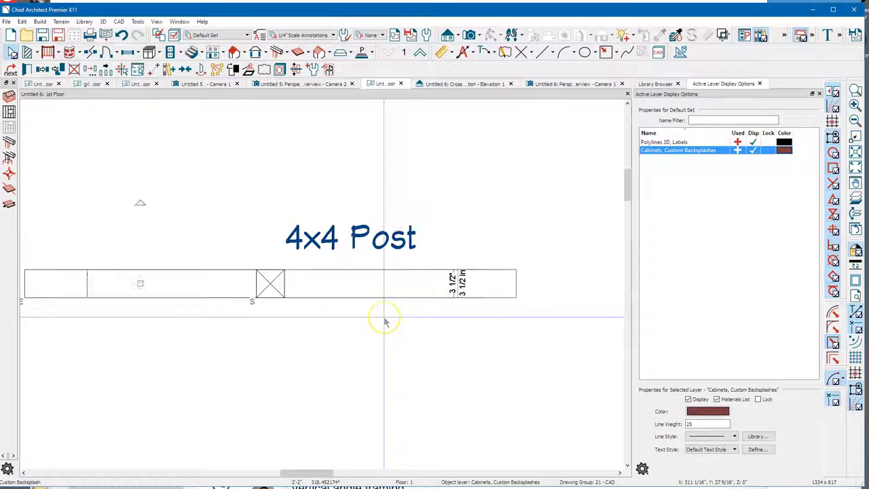
scroll(385, 320, "down", 3)
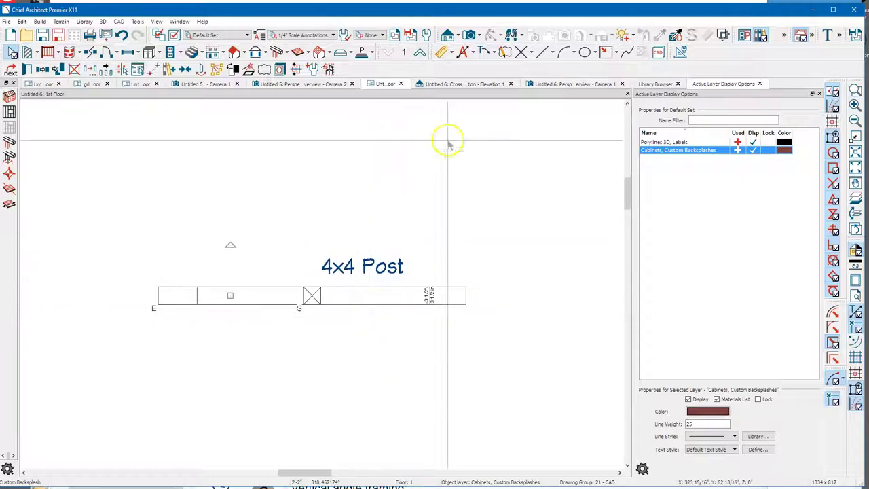
- In Elevation 1, raise the left brace and the CAD brace outline together until their tops align with the post's top
left_click(486, 85)
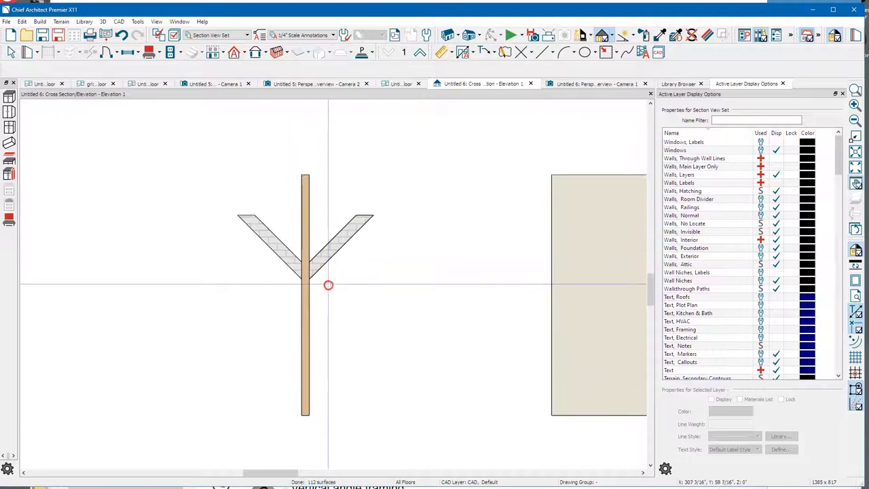
scroll(305, 249, "up", 2)
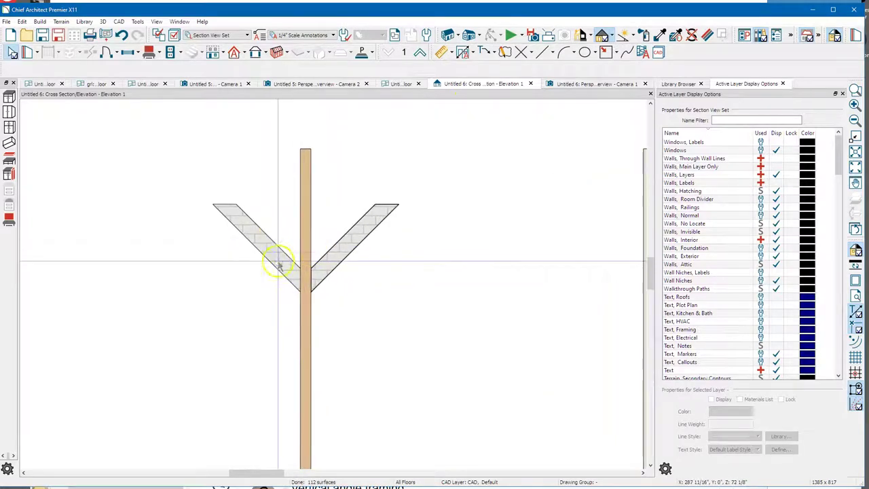
left_click(285, 265)
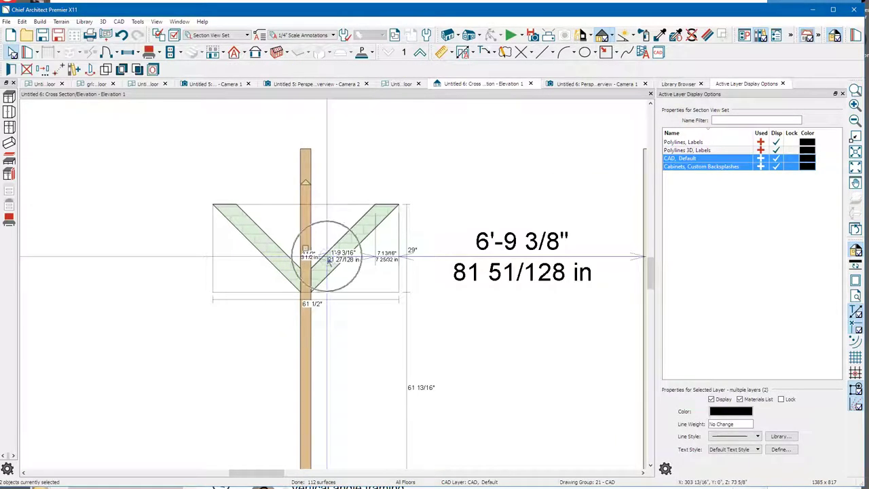
left_click_drag(306, 251, 306, 192)
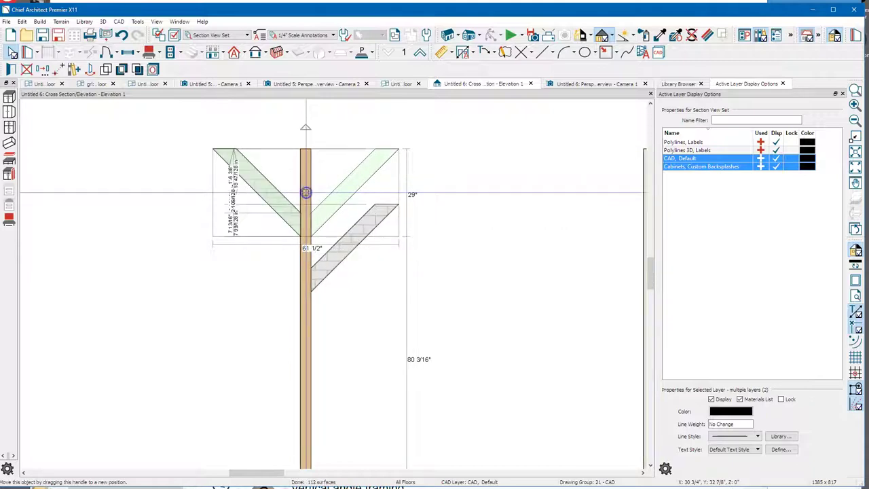
left_click(401, 290)
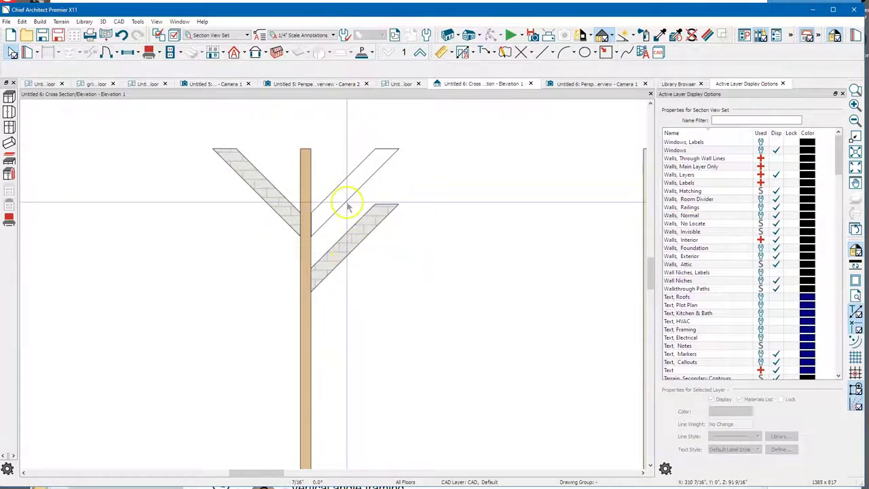
- Raise the right custom backsplash brace onto the CAD outline so its top aligns with the post's top
left_click(350, 241)
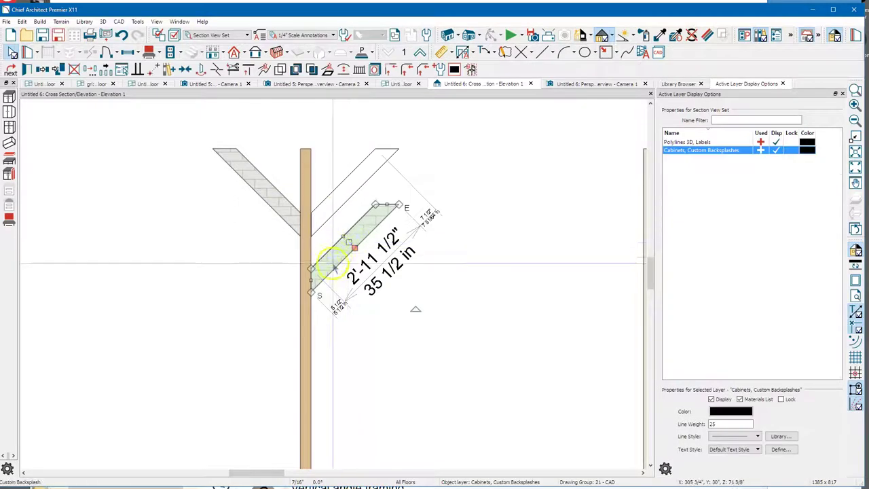
left_click_drag(349, 246, 345, 189)
left_click(360, 239)
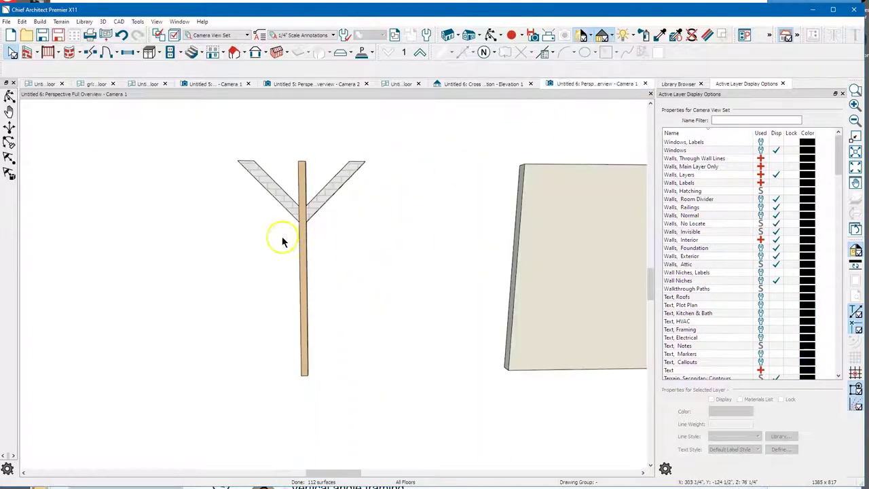
- In the Camera 1 perspective view, paint both braces with the Fir Framing material
left_click_drag(332, 216, 386, 224)
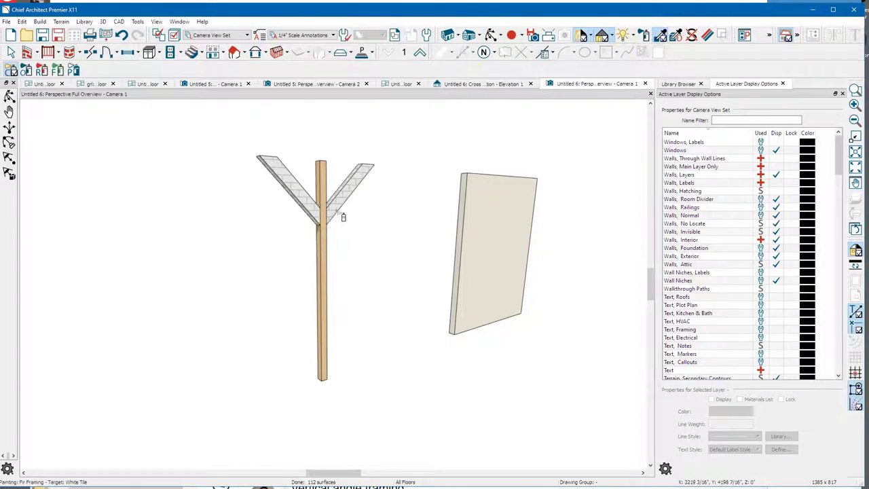
left_click_drag(334, 203, 315, 240)
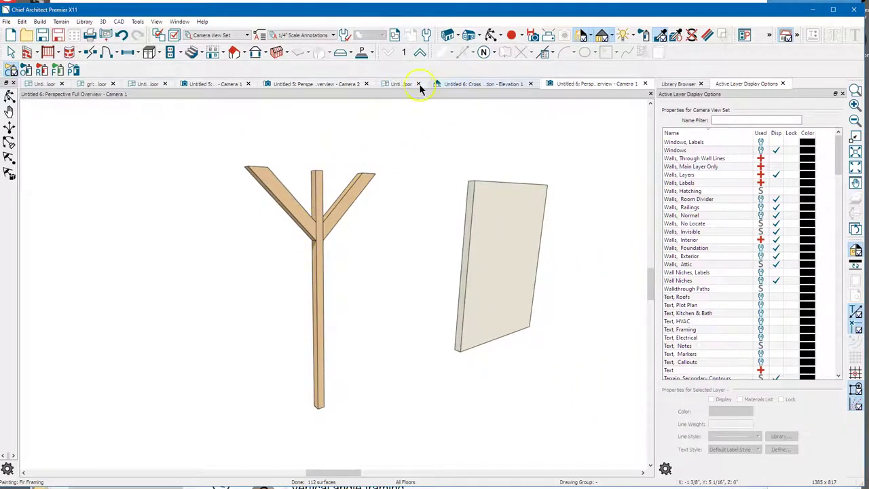
- In Elevation 1, convert the right brace's lower edge to an arc and bend it slightly inward
left_click(457, 82)
scroll(320, 288, "down", 2)
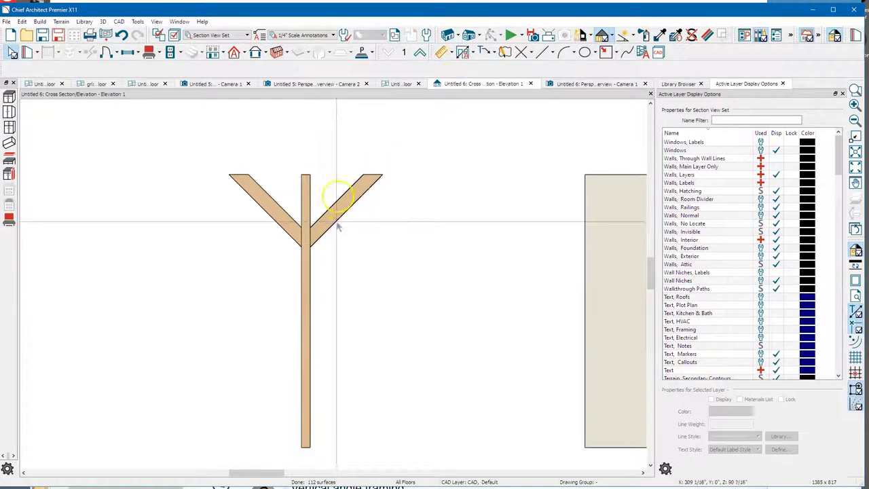
scroll(360, 197, "up", 3)
scroll(360, 197, "up", 2)
left_click(320, 223)
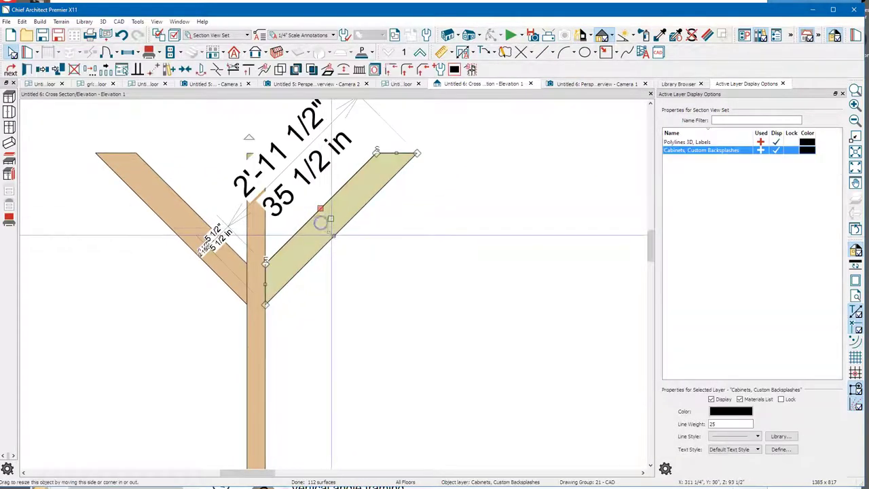
left_click(331, 237)
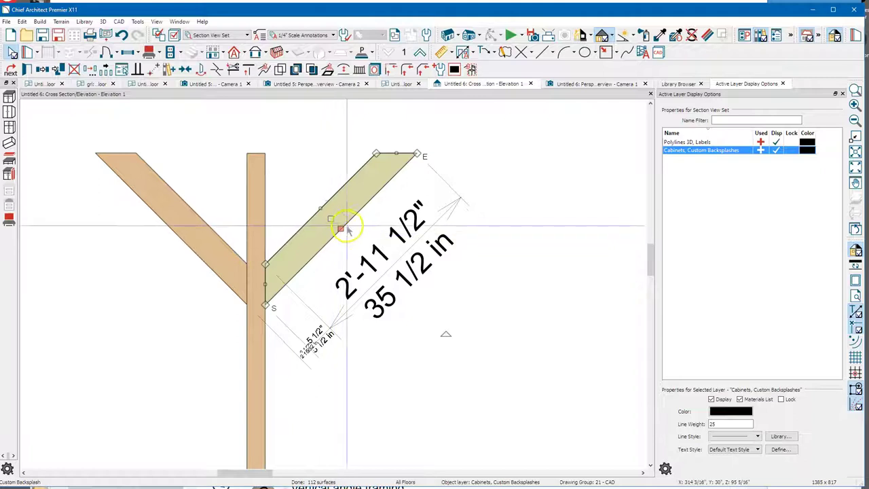
left_click(343, 69)
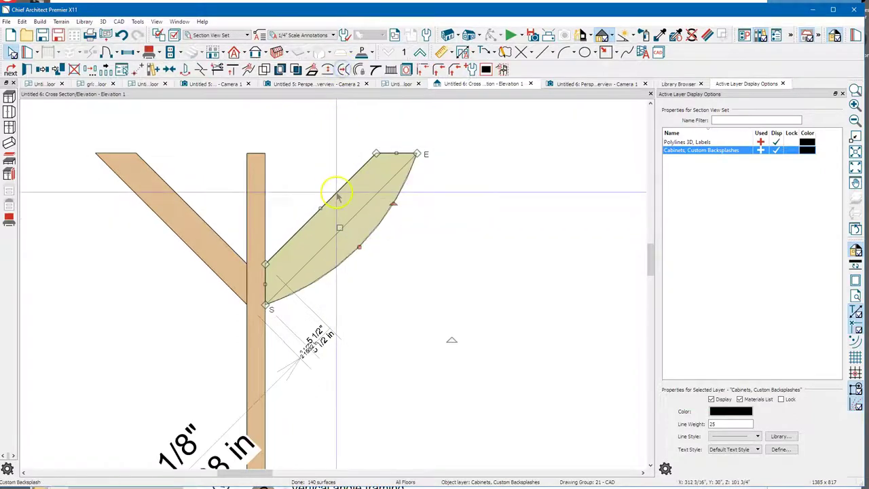
left_click_drag(392, 203, 353, 215)
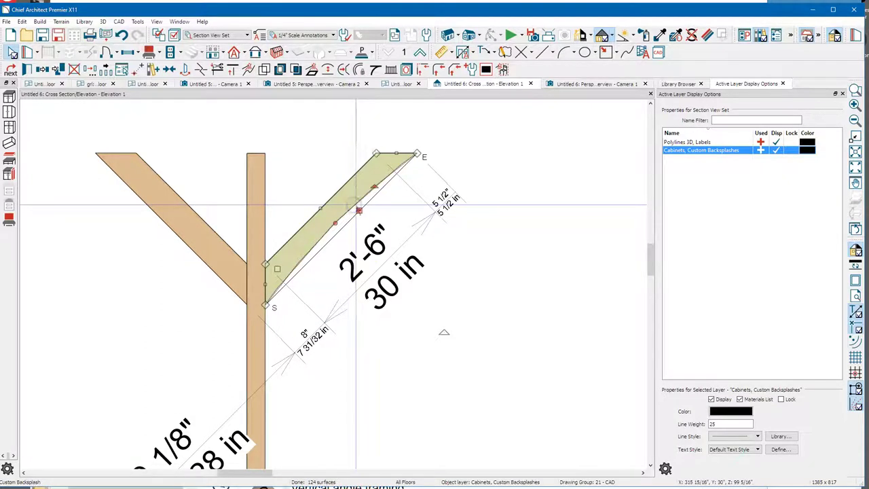
left_click(391, 266)
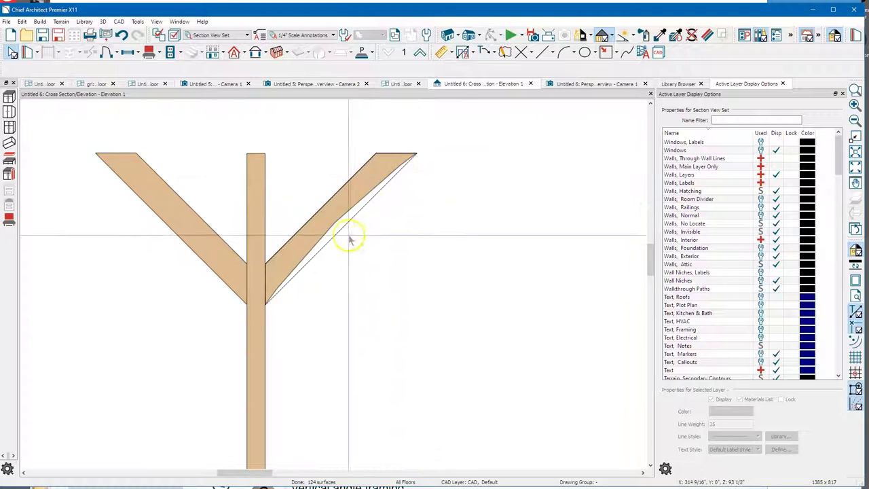
- Stretch the right brace's lower corner about 3 13/16" down along the post
left_click(298, 265)
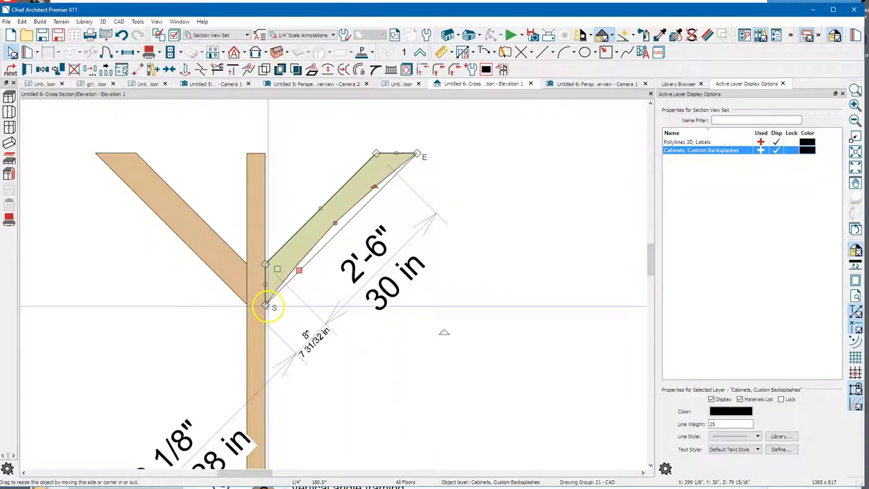
left_click_drag(265, 306, 265, 325)
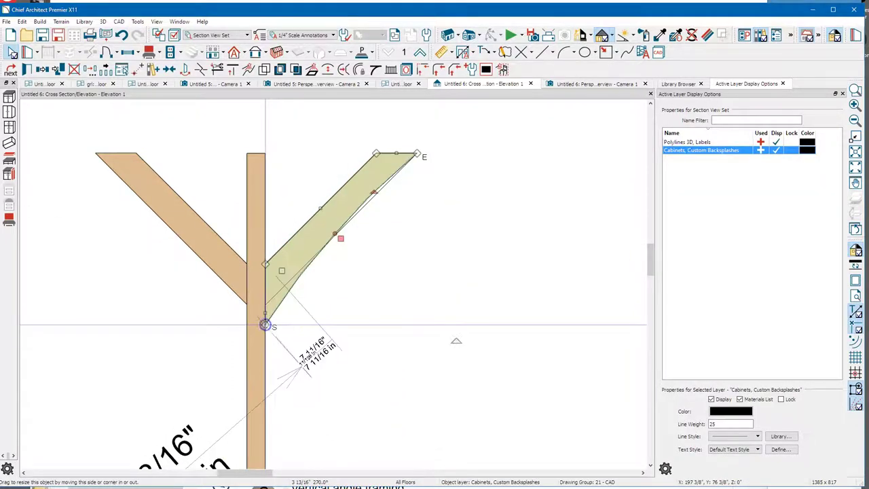
left_click(304, 310)
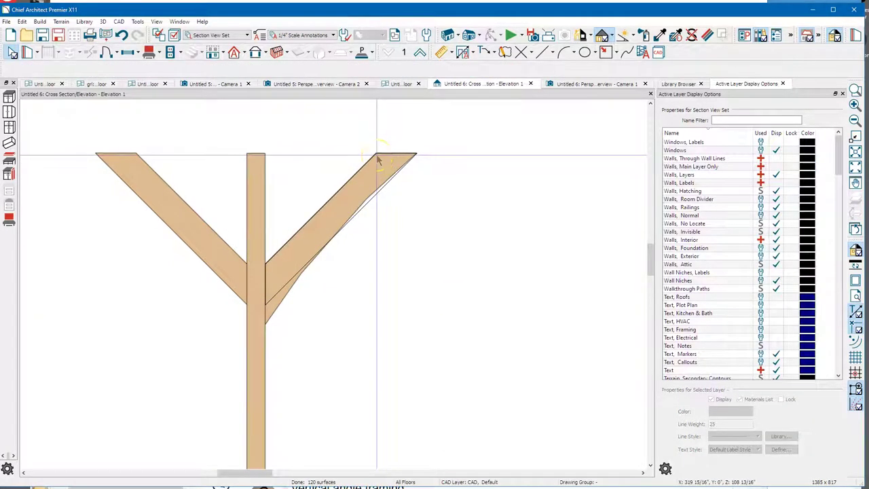
- Delete the CAD outline overlapping the right brace
scroll(403, 142, "up", 1)
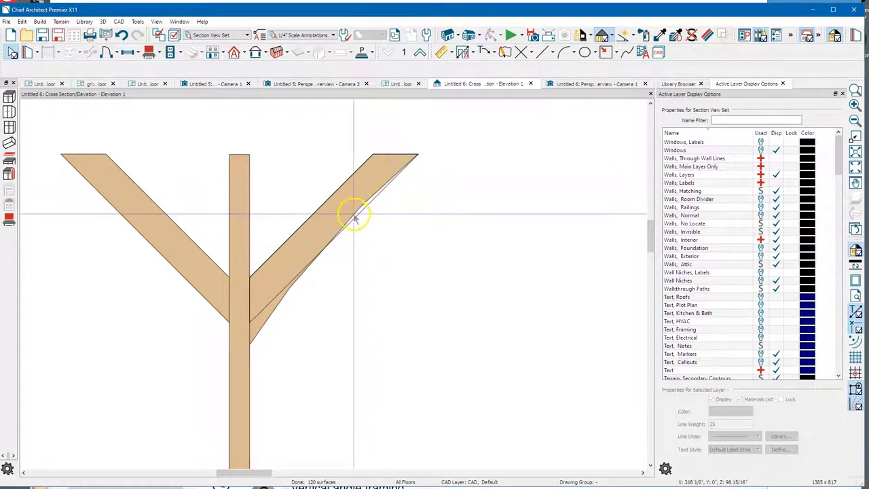
left_click(333, 238)
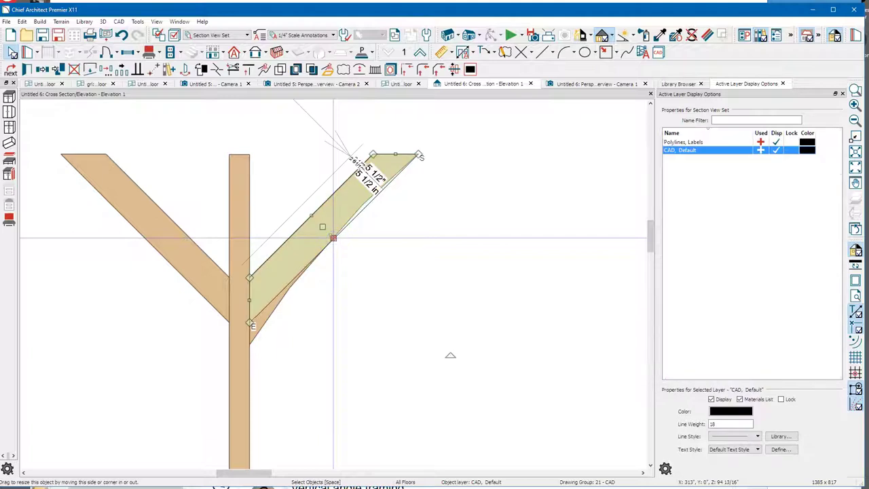
left_click(408, 334)
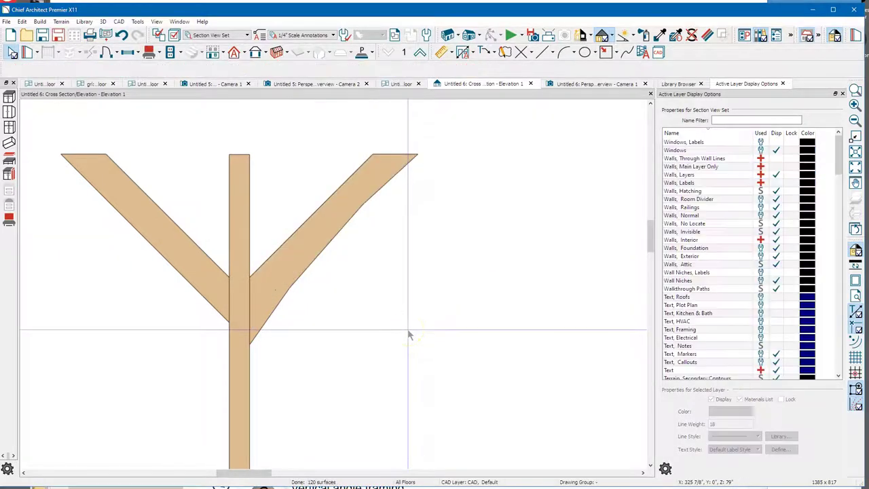
left_click(298, 280)
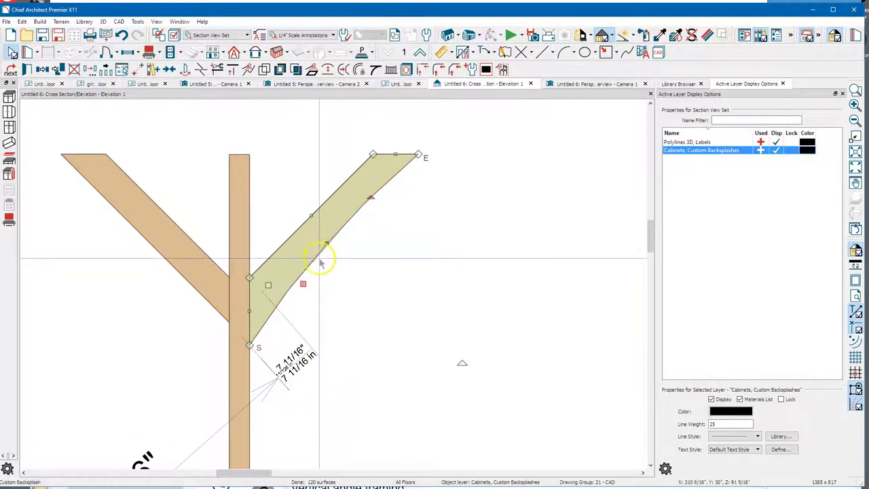
left_click(394, 228)
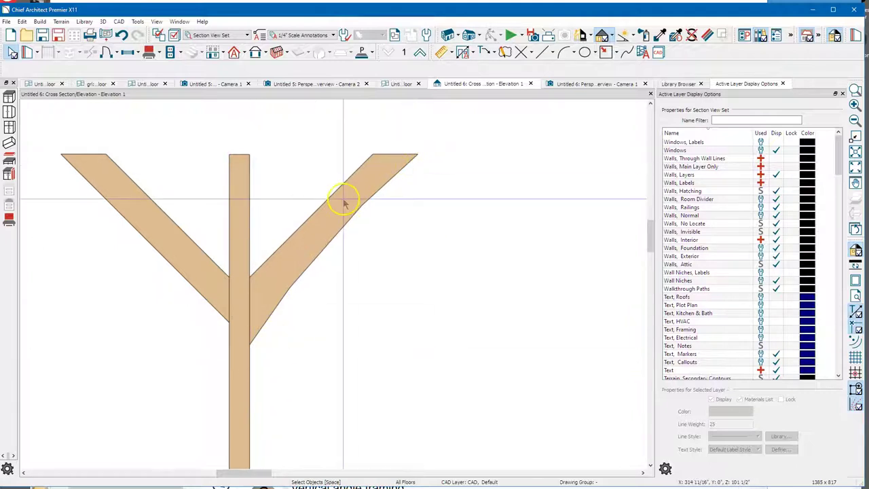
- Switch to Home Designer Pro 2021, convert the right brace's lower edge to an arc, and curve it inward
left_click(776, 239)
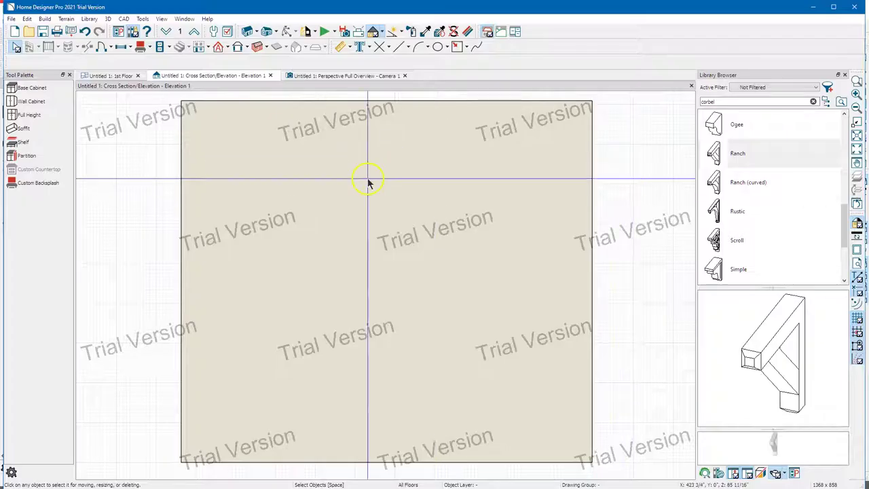
scroll(581, 265, "down", 1)
scroll(204, 184, "up", 2)
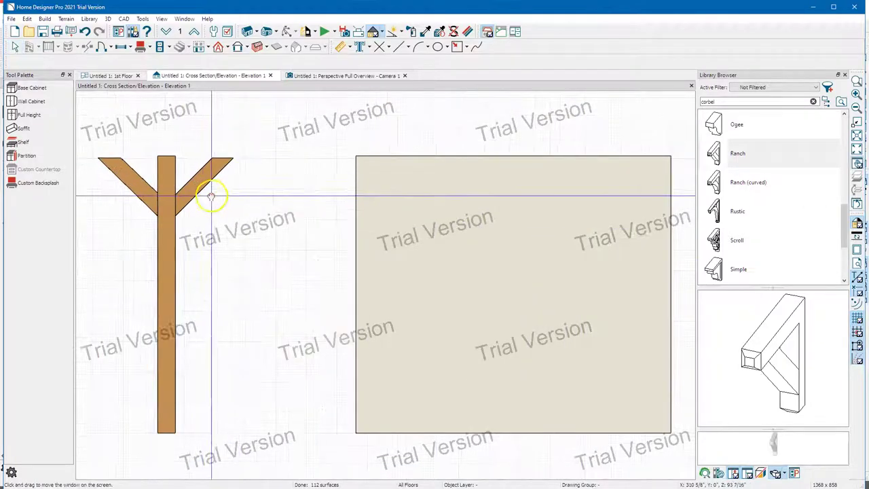
middle_click_drag(213, 190, 255, 255)
scroll(251, 254, "up", 3)
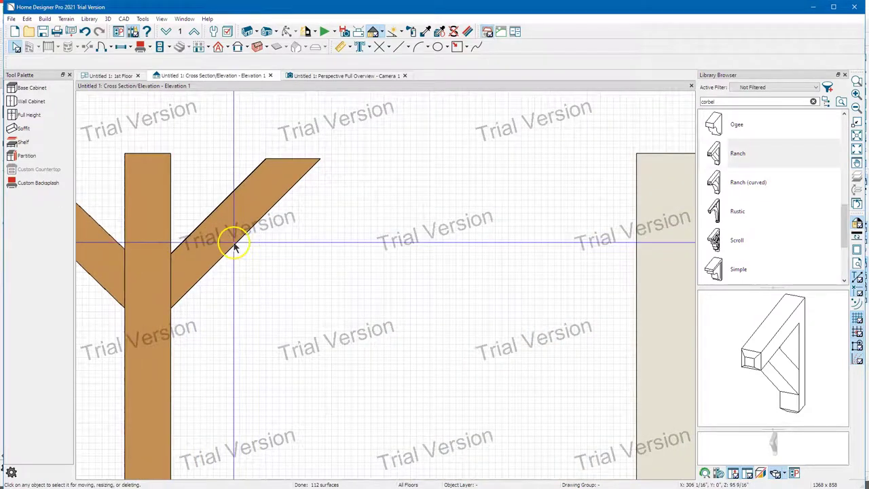
left_click(235, 245)
middle_click_drag(256, 246, 318, 264)
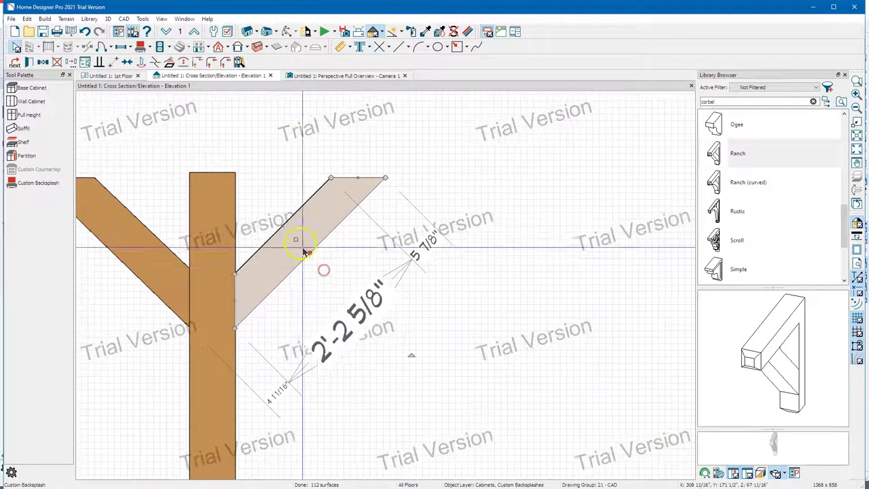
left_click(185, 63)
left_click_drag(350, 271, 359, 229)
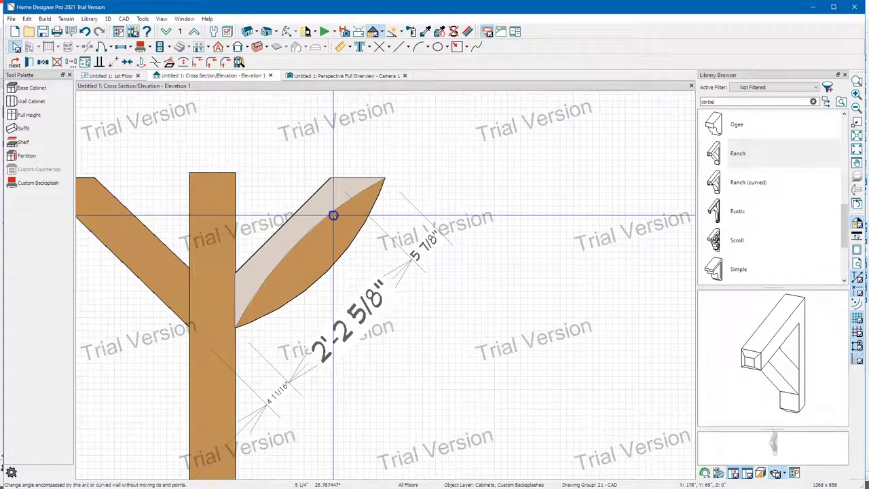
left_click(333, 215)
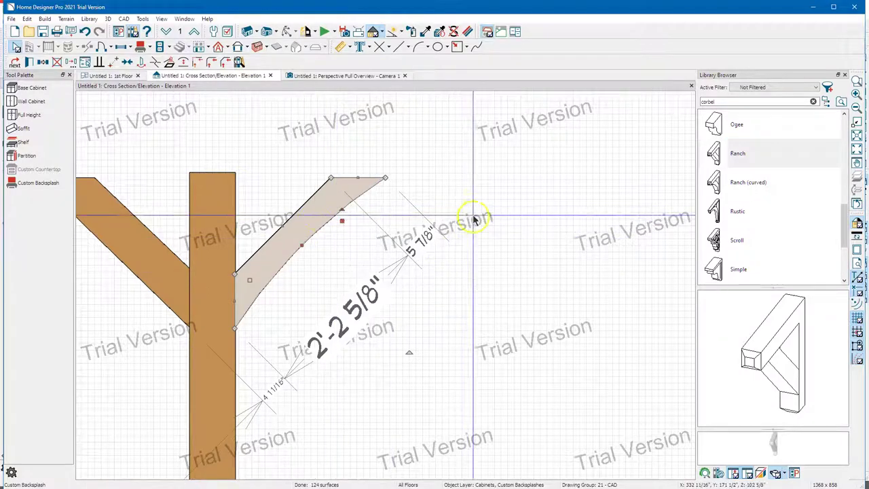
left_click(307, 284)
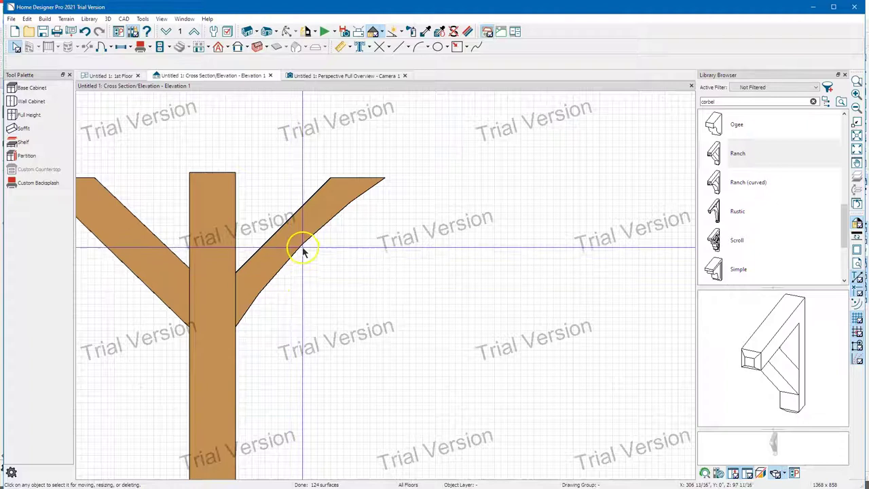
- Turn off Automatic Facet Angle for the brace's selected arc and set its Facet Angle to 3°
left_click(299, 248)
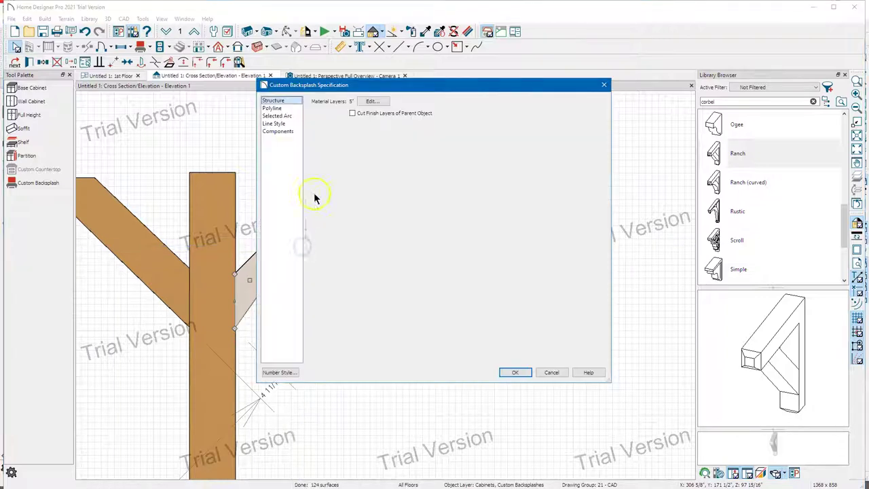
left_click(276, 116)
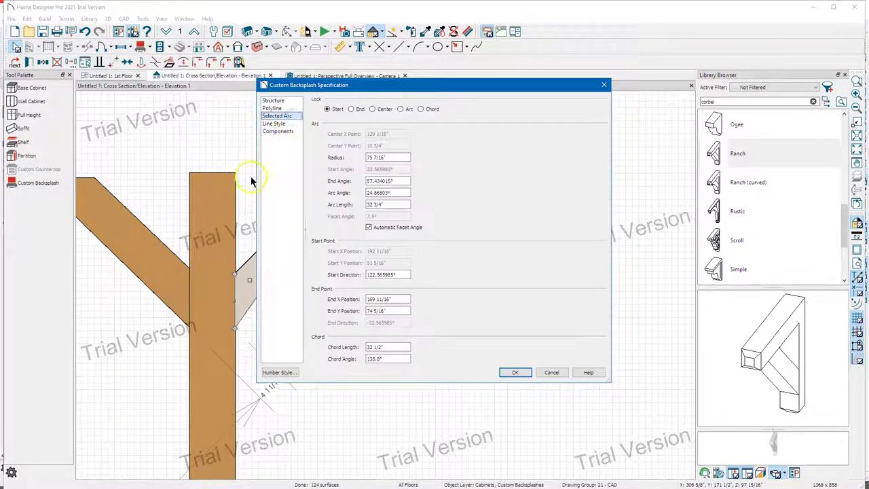
left_click(379, 230)
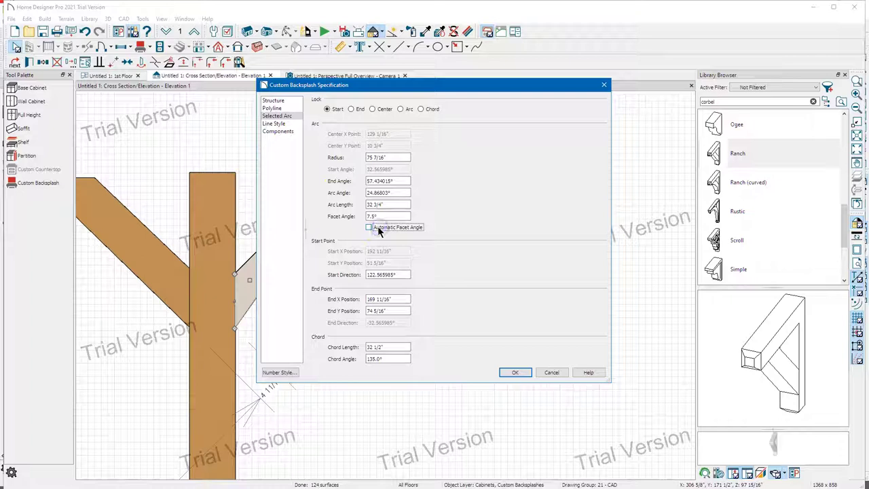
double_click(358, 215)
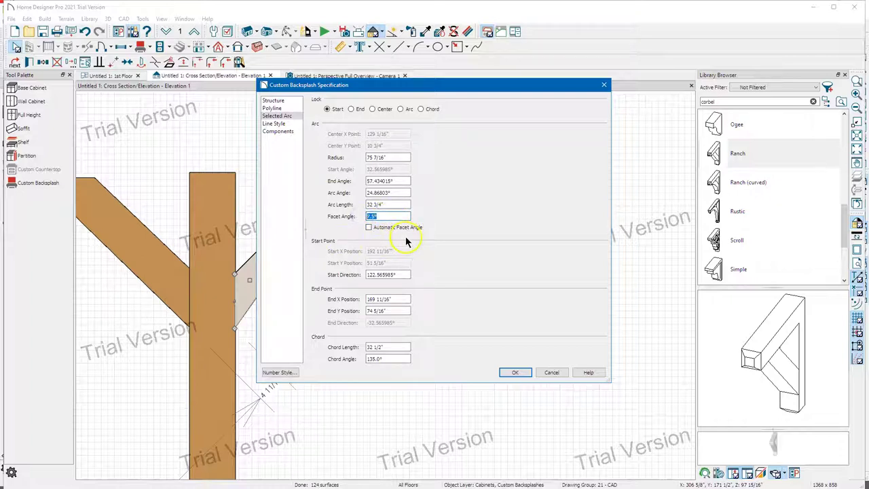
type("3")
left_click(524, 372)
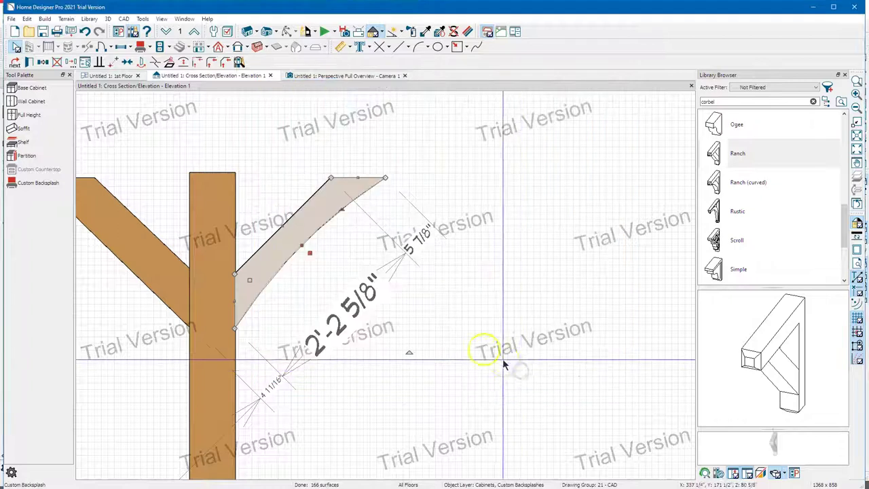
left_click(504, 365)
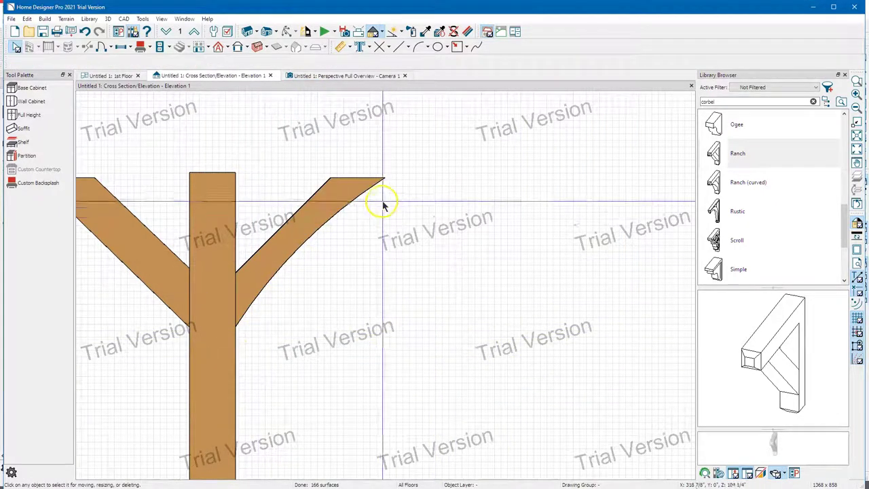
scroll(404, 190, "down", 2)
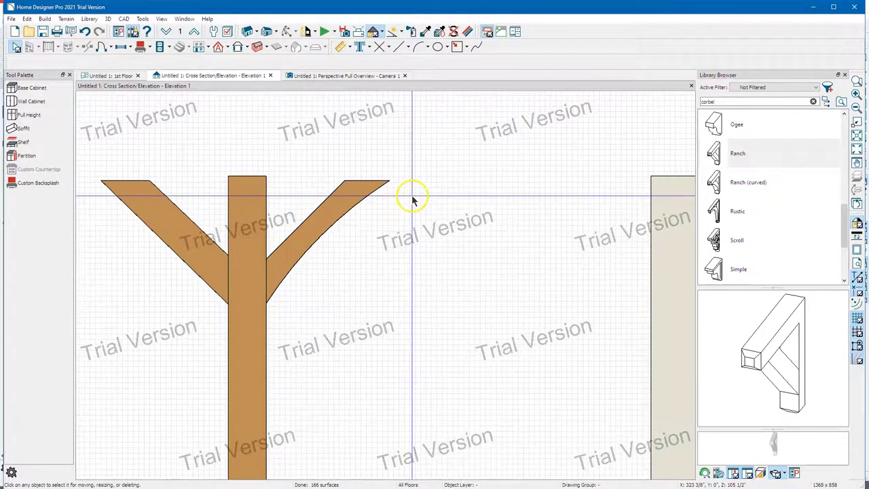
- Switch back to the brace elevation in Chief Architect Premier X11 to view the whole post top
left_click(814, 7)
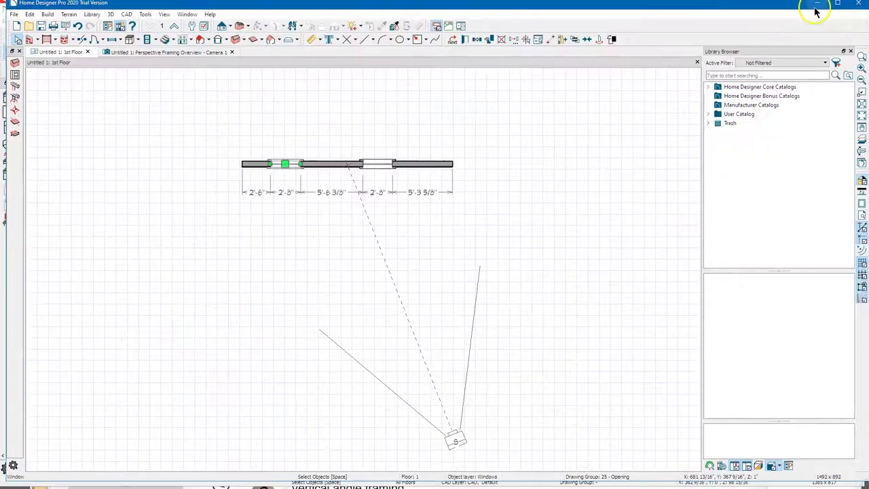
left_click(815, 8)
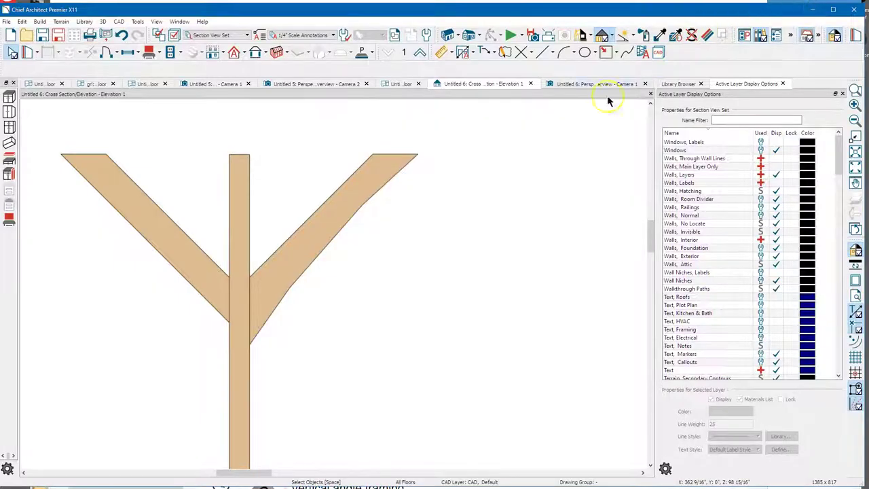
scroll(416, 314, "down", 3)
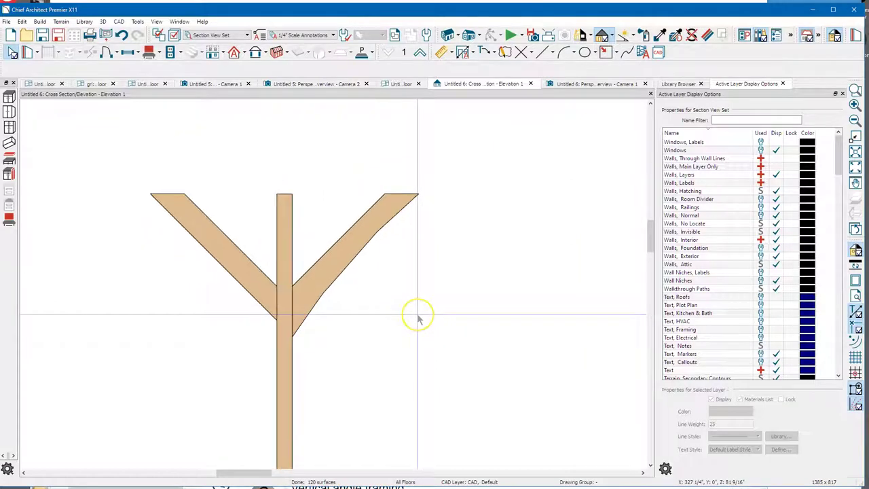
scroll(407, 305, "down", 1)
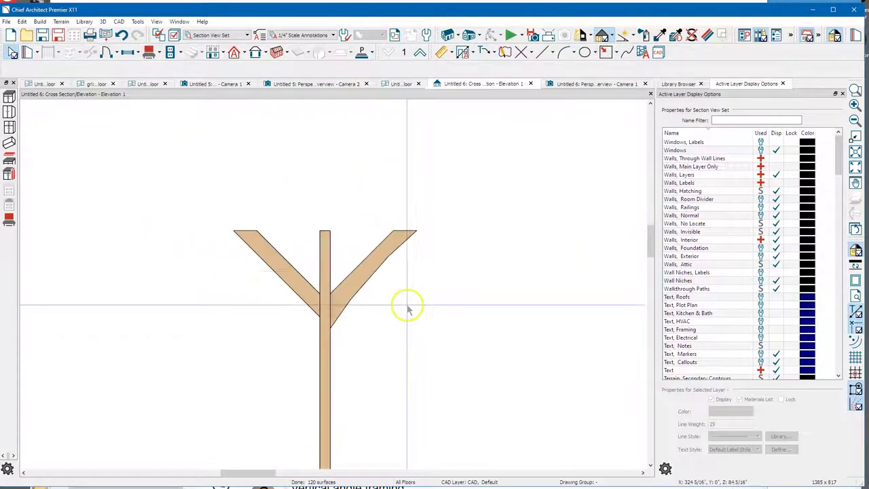